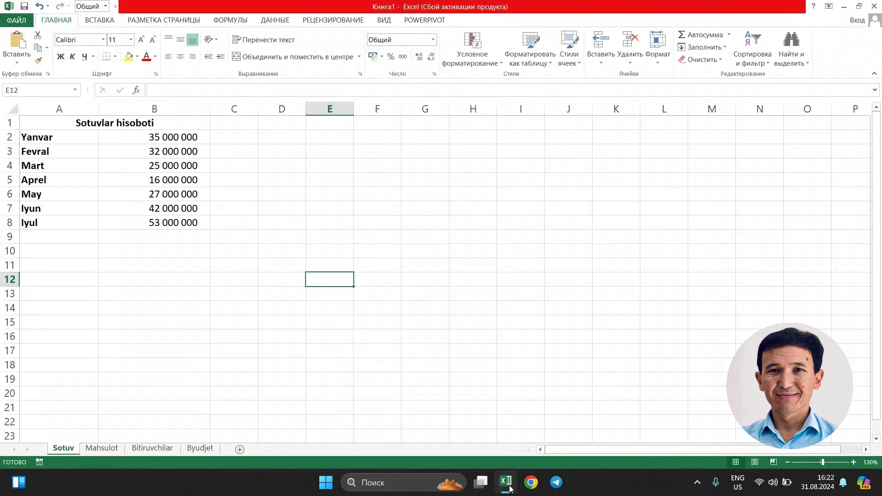
left_click(510, 489)
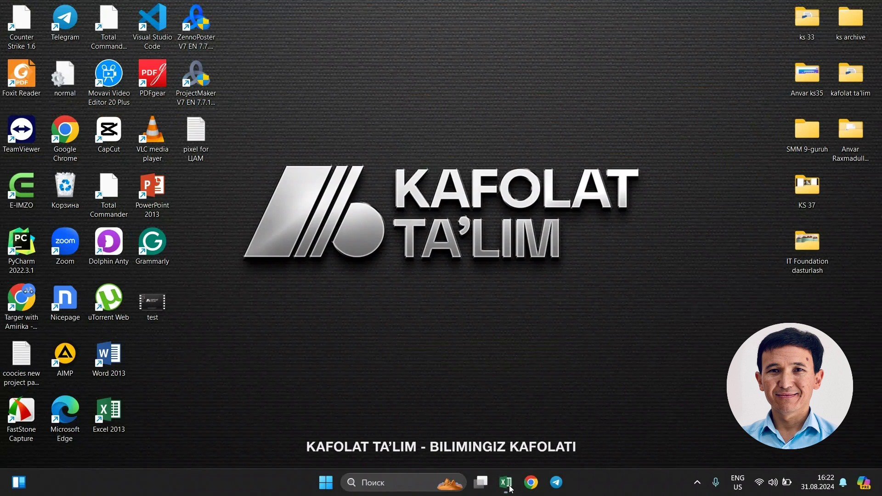
left_click(509, 486)
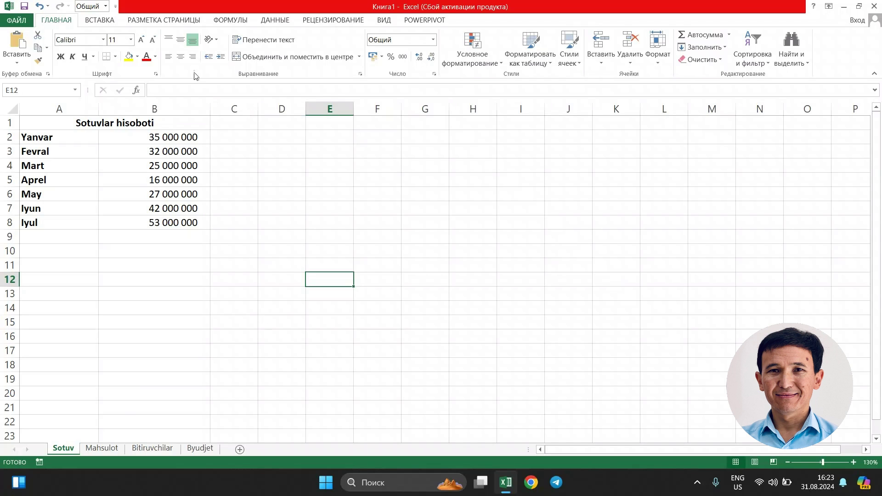
left_click(105, 19)
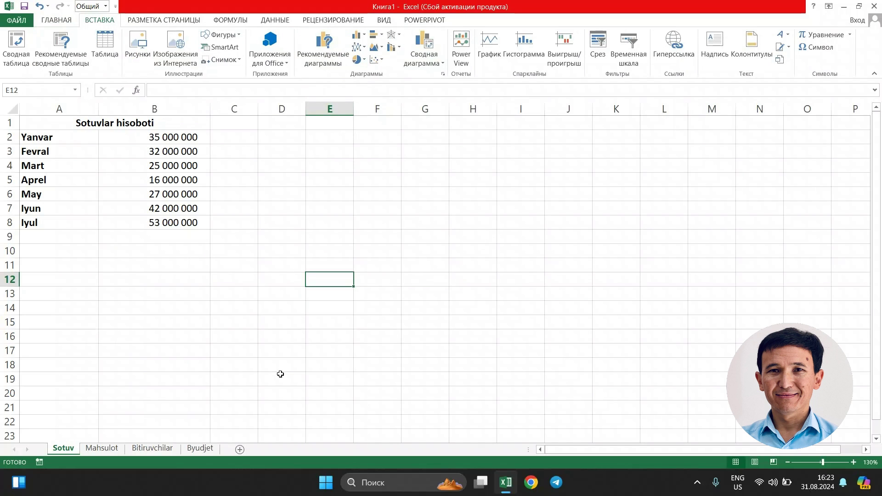
left_click(226, 377)
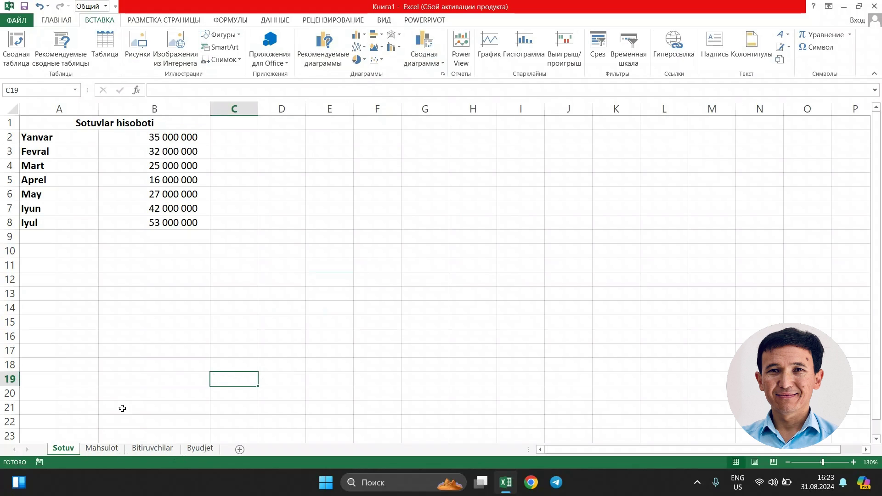
left_click(144, 366)
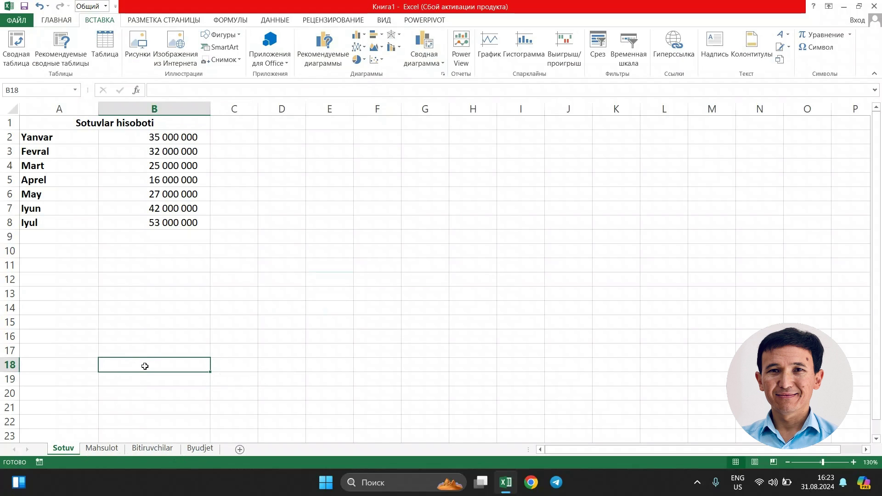
left_click(295, 320)
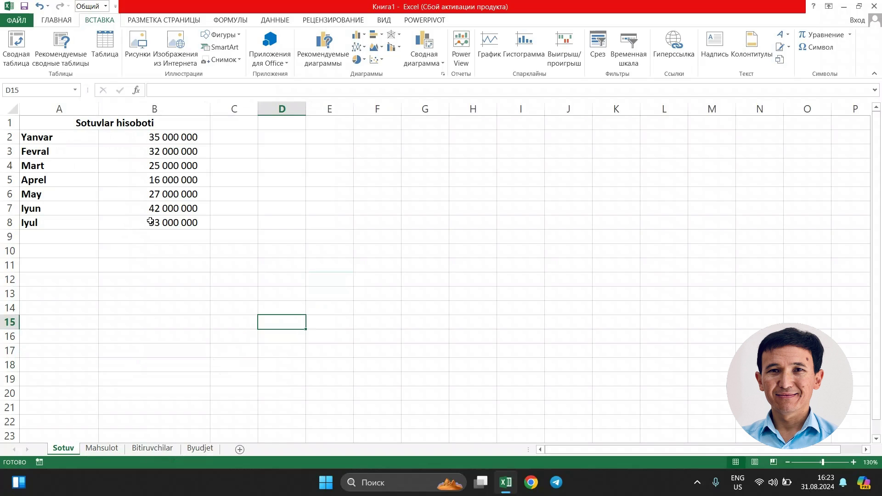
left_click(84, 136)
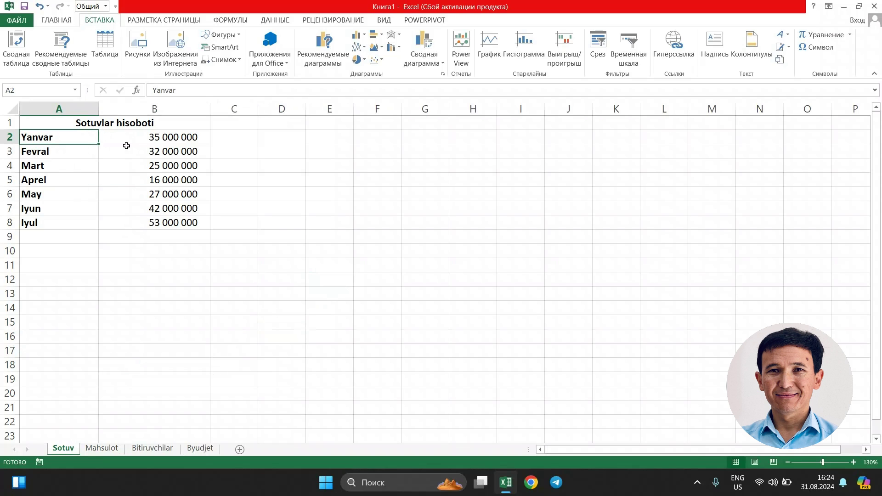
left_click(151, 135)
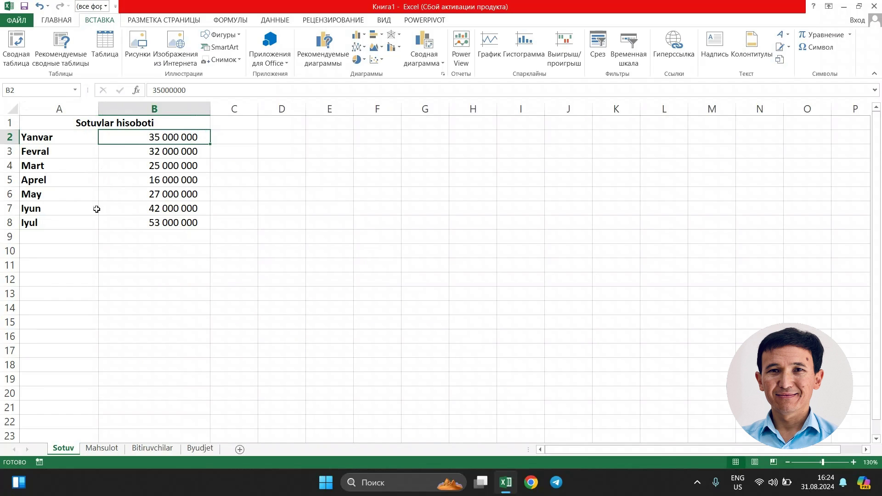
left_click(205, 246)
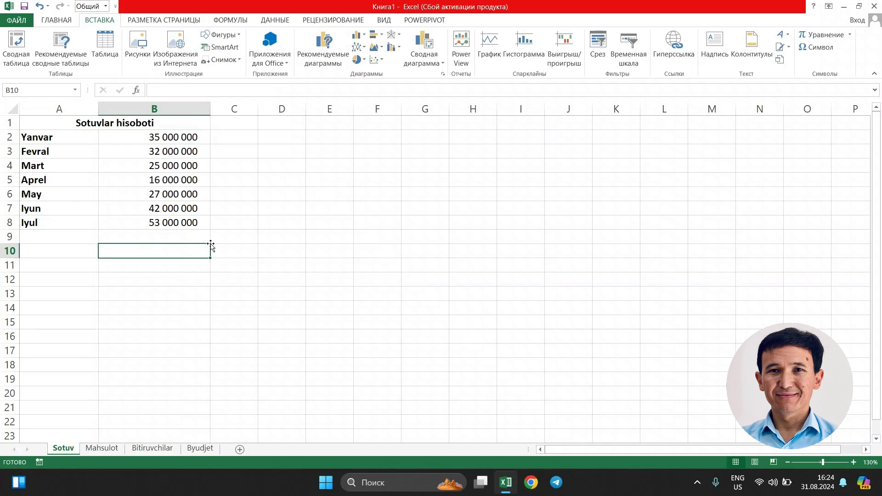
left_click(247, 260)
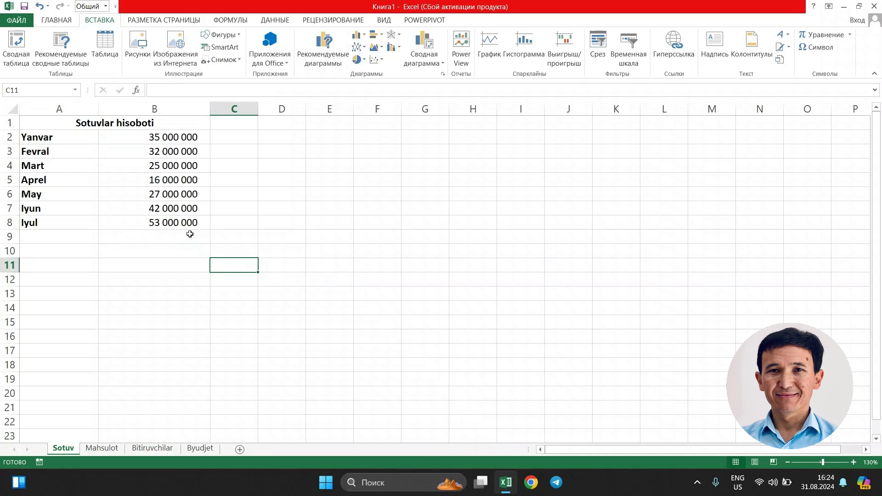
left_click(242, 224)
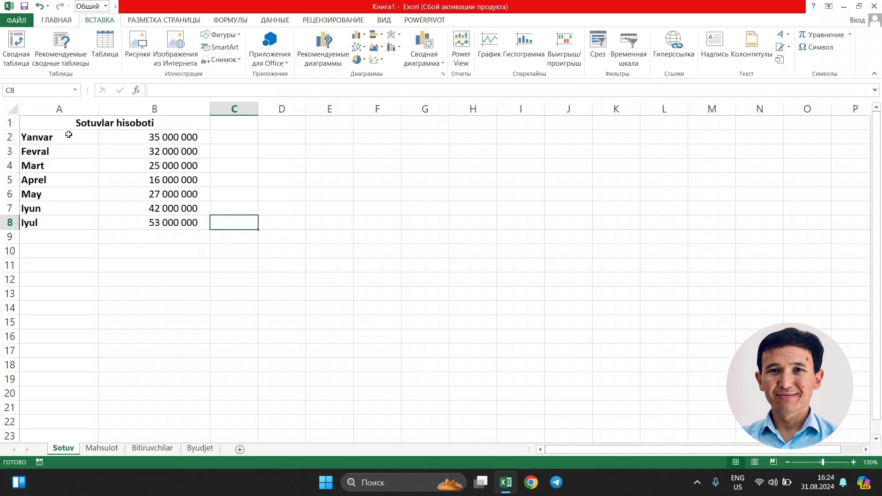
Insert a clustered column chart from the sales data in A1:B8, using the recommended charts.
left_click_drag(55, 124, 147, 224)
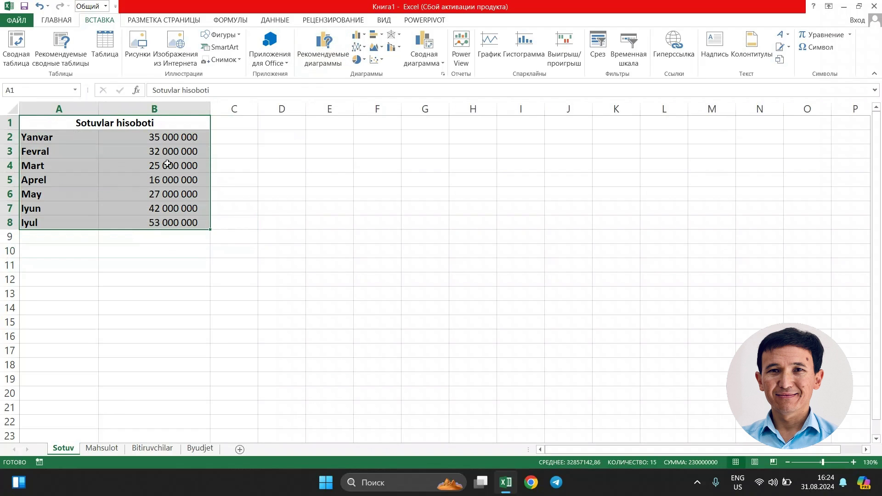
left_click(364, 35)
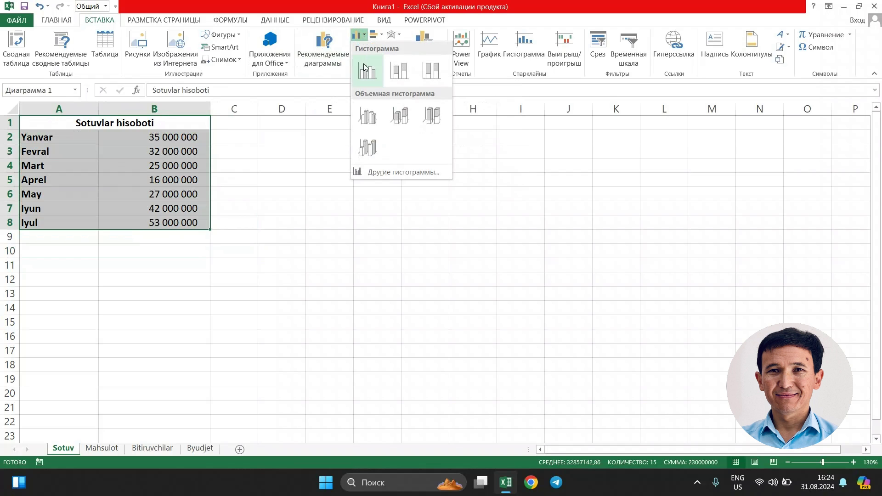
left_click(321, 50)
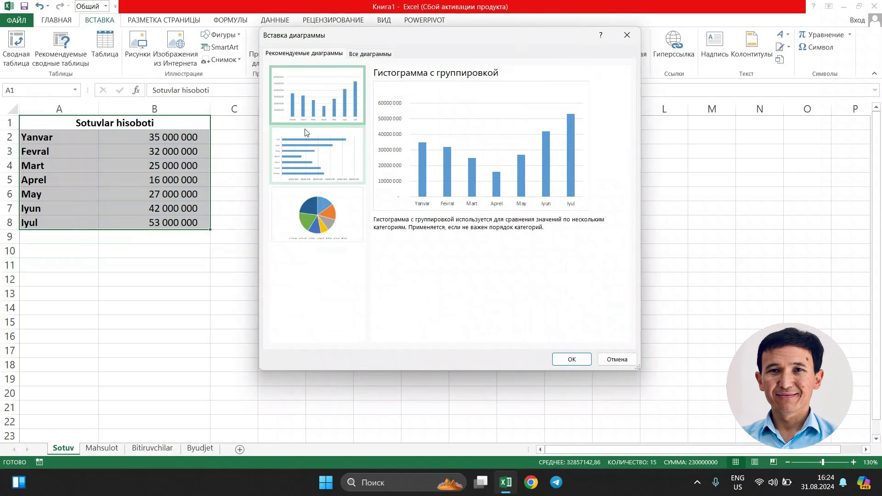
left_click(308, 97)
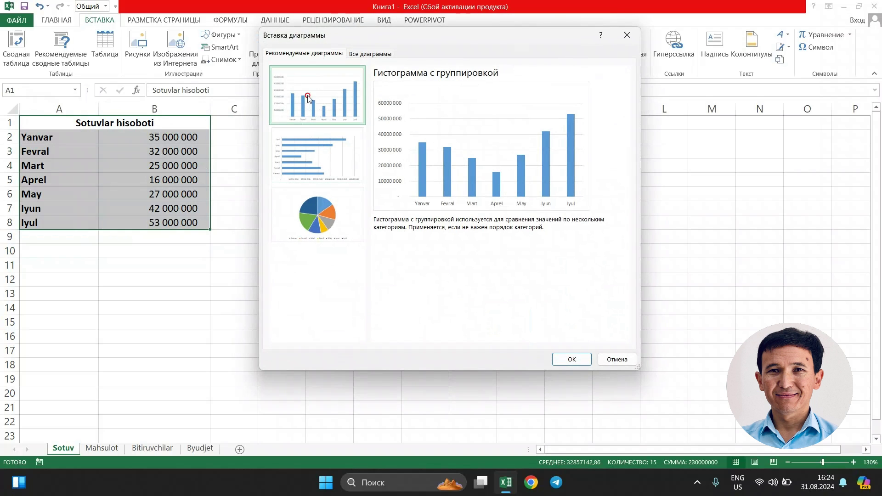
left_click(306, 154)
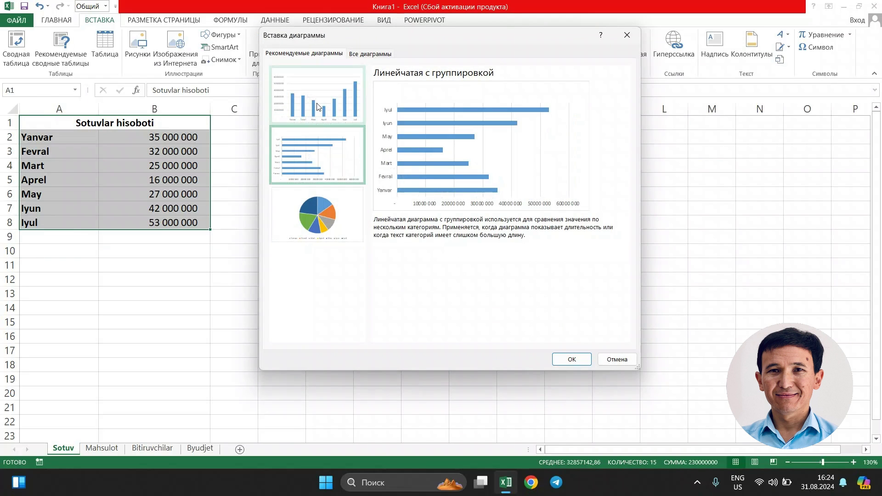
left_click(317, 106)
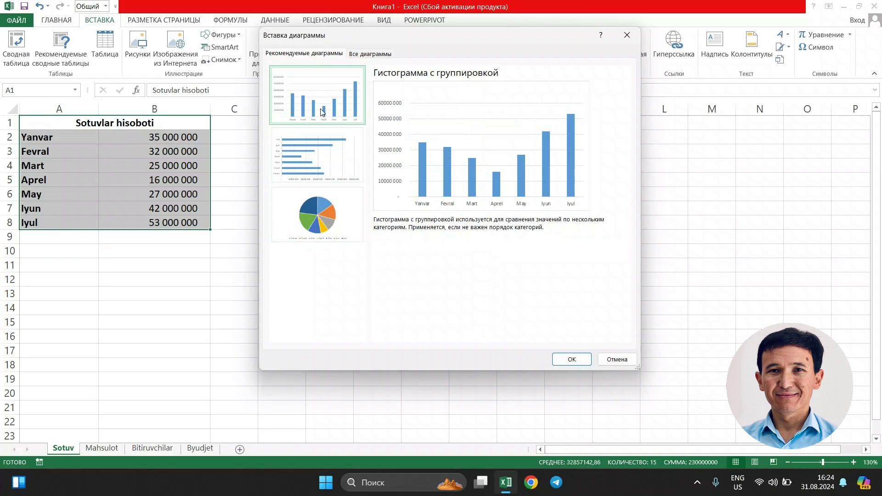
left_click(566, 357)
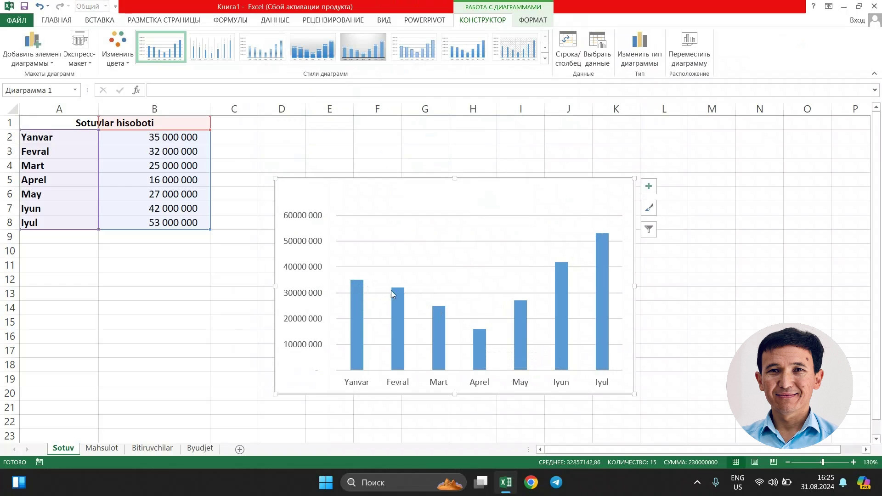
Apply Style 16 to the sales chart and add data labels above its columns.
mouse_move(481, 338)
mouse_move(603, 242)
left_click(544, 59)
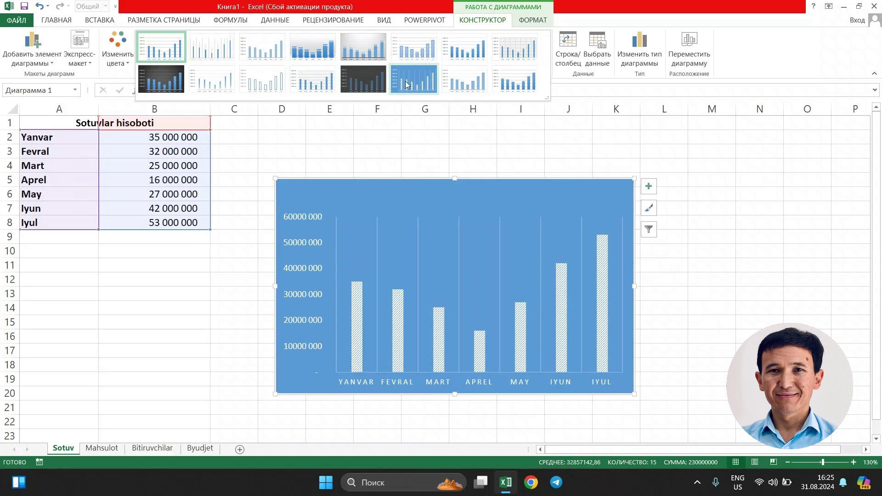
left_click(521, 82)
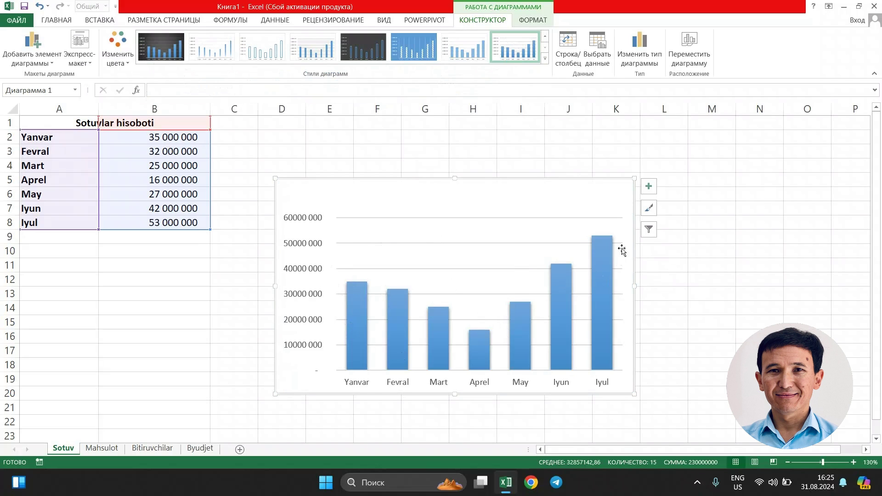
left_click(652, 189)
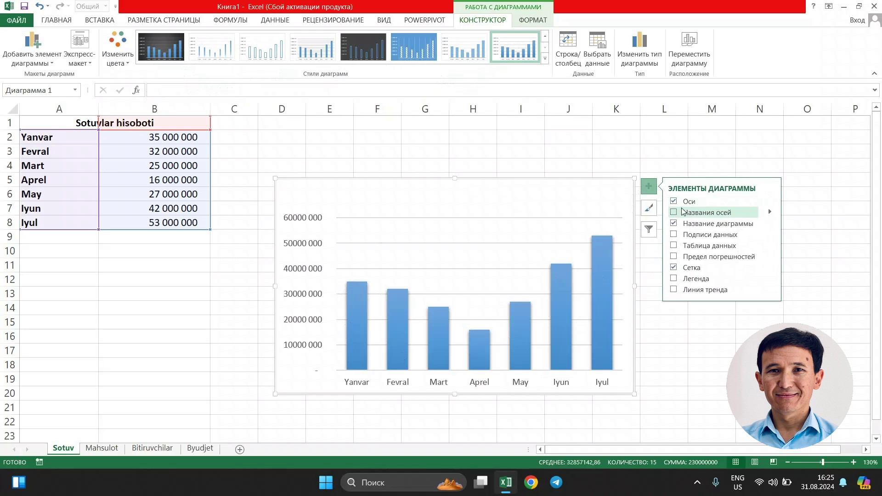
left_click(673, 234)
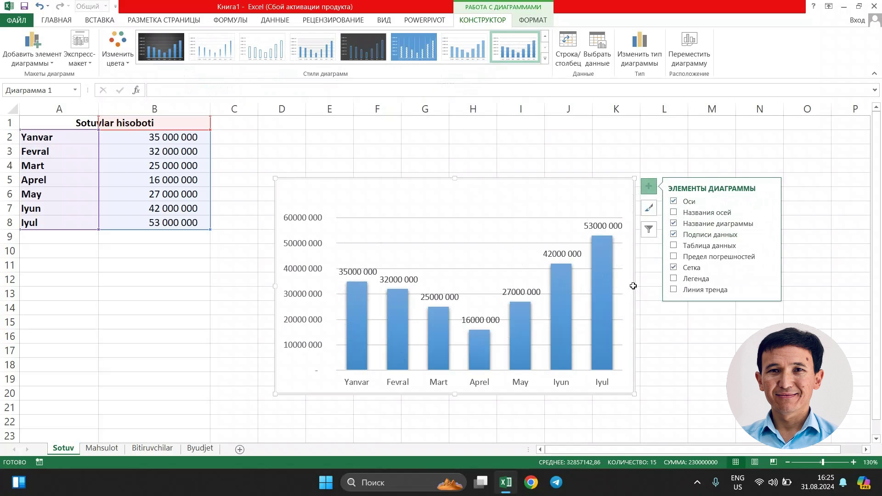
Try the blue-background chart style, return to Style 16, and look at the chart filter options.
left_click(652, 213)
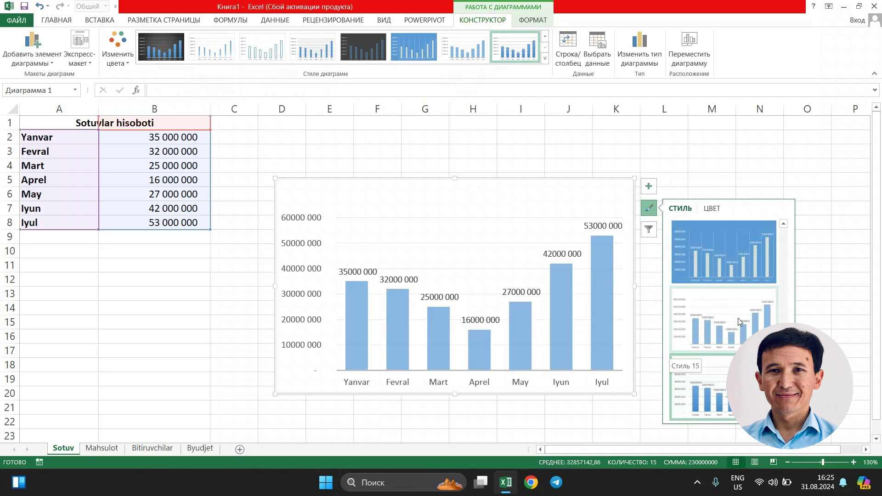
left_click(733, 252)
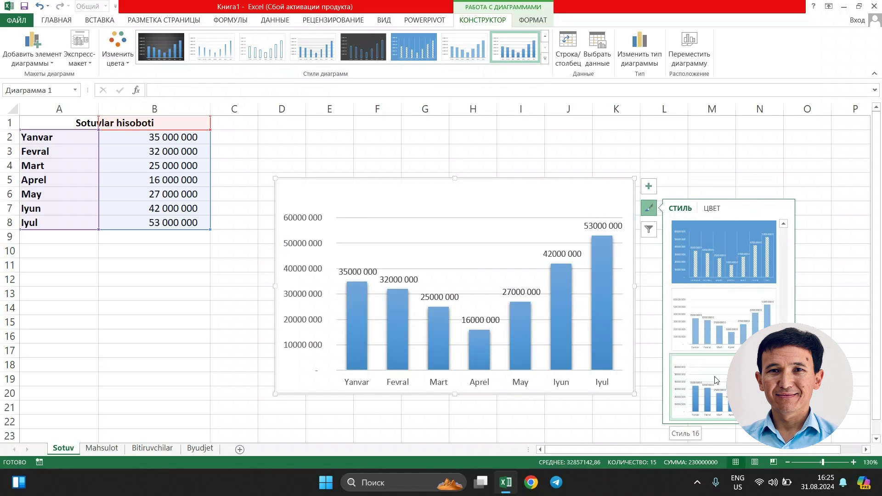
left_click(714, 392)
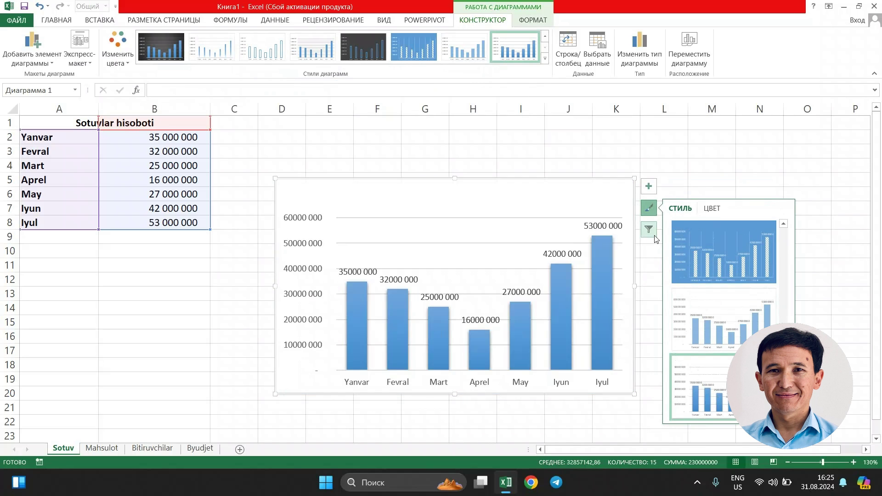
left_click(654, 236)
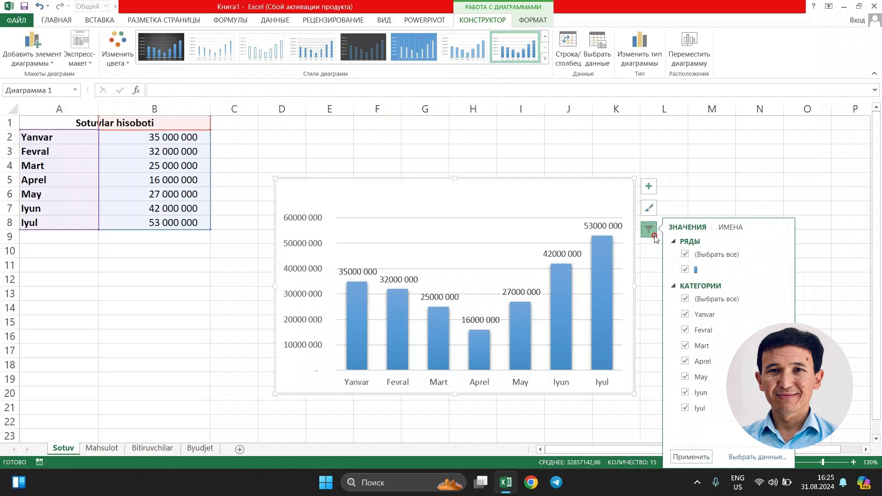
left_click(654, 237)
Move the sales chart up beside the table so its upper edge sits in row 1.
left_click(620, 163)
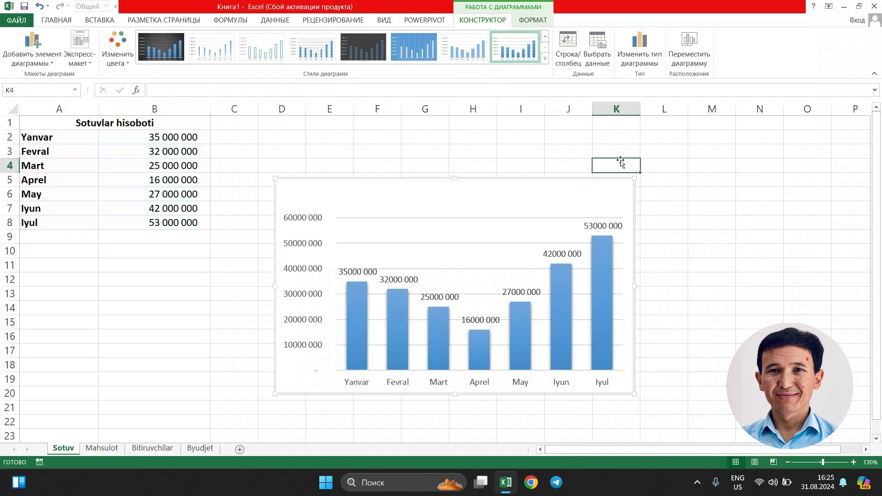
left_click(537, 183)
left_click_drag(538, 182, 542, 128)
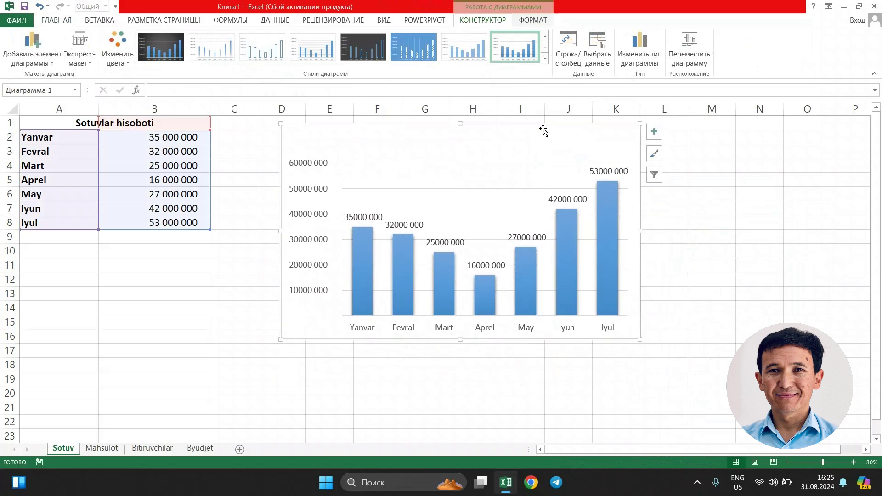
left_click(707, 225)
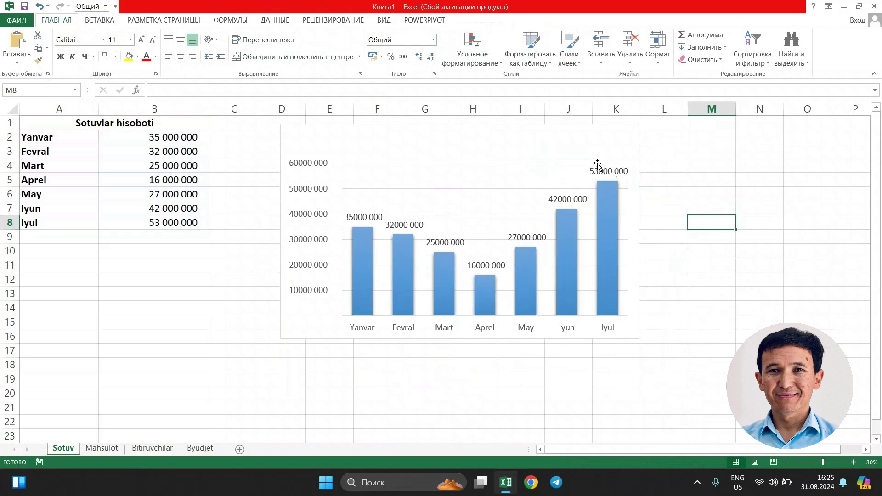
Try adding axis titles to the sales chart and remove them again.
left_click(579, 152)
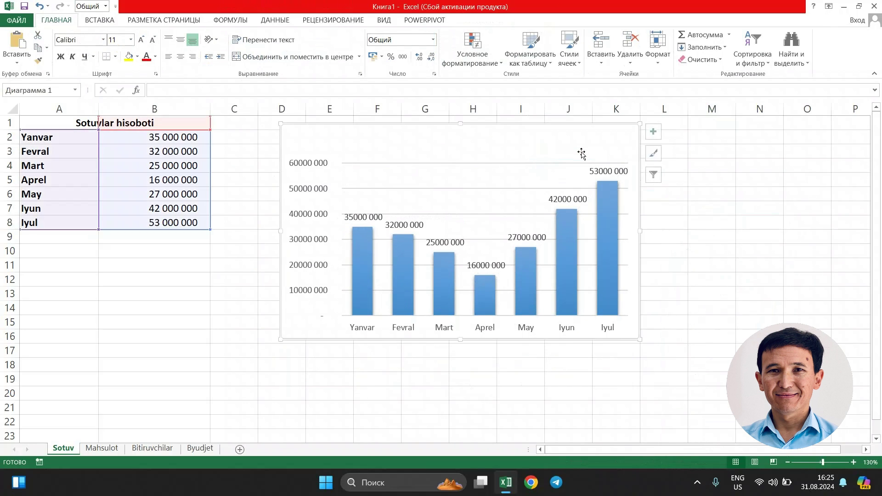
left_click(654, 132)
left_click(678, 159)
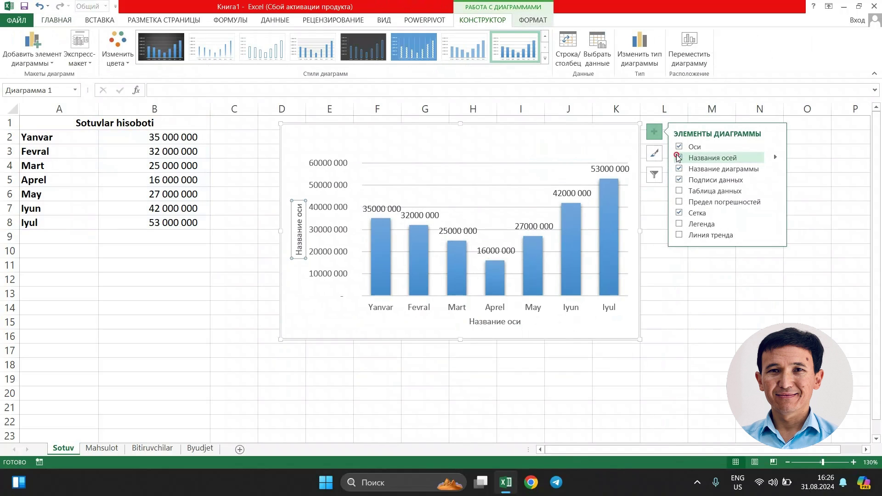
left_click(678, 158)
Restore the sales chart's title and set its text to "Sotuvlar hisoboti".
left_click(679, 169)
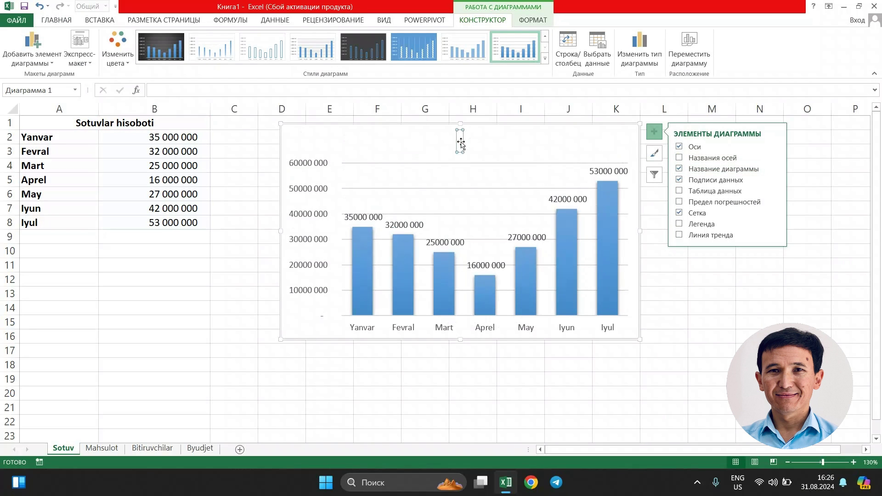
type("S")
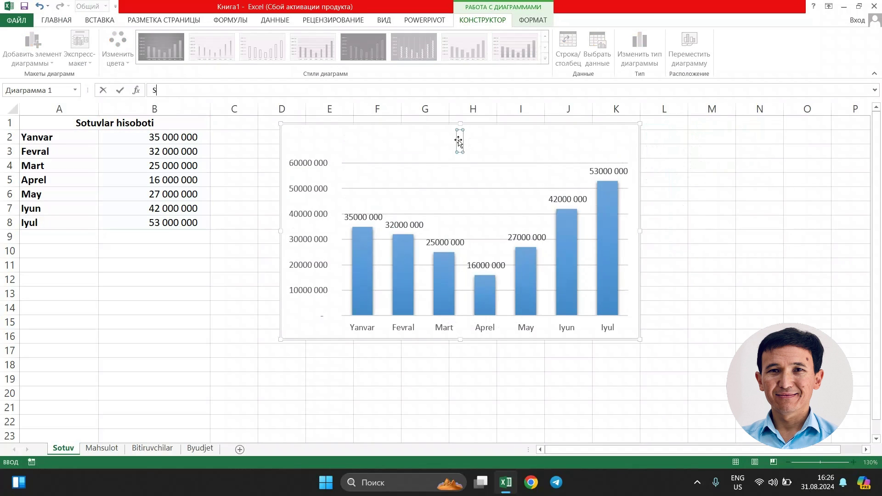
key("Return")
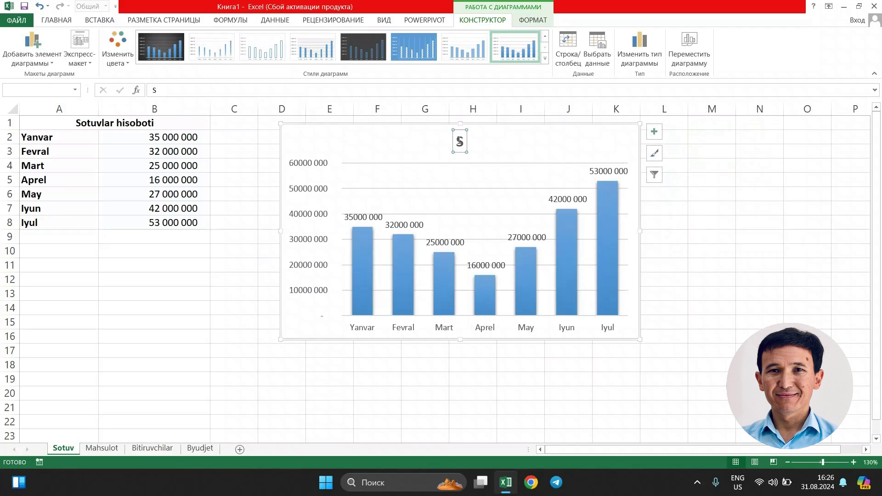
type("i")
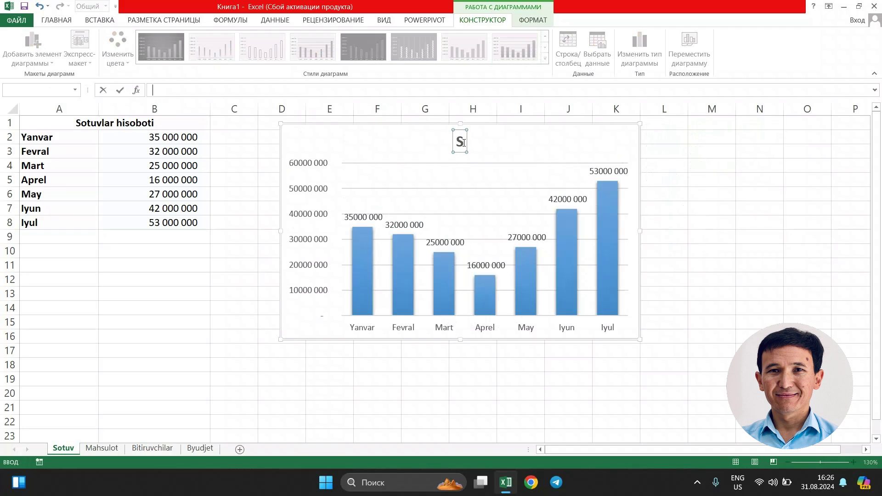
left_click(464, 142)
type("o")
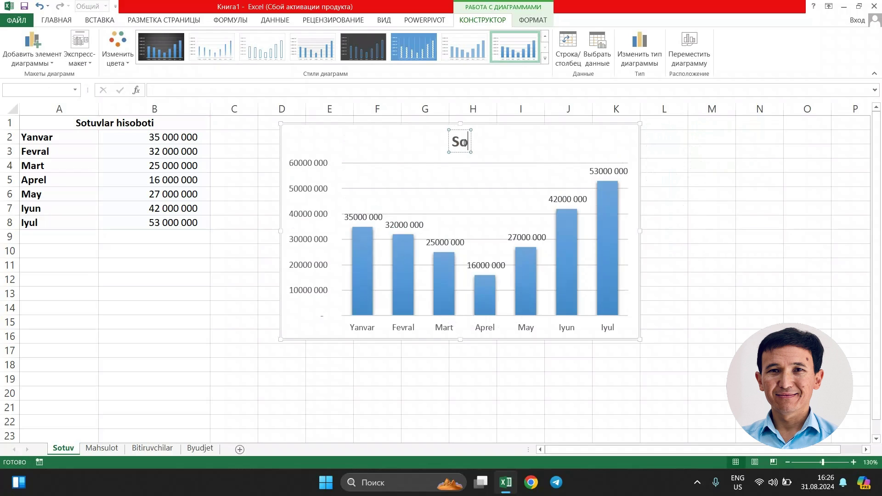
type("tuvlar")
type("hi")
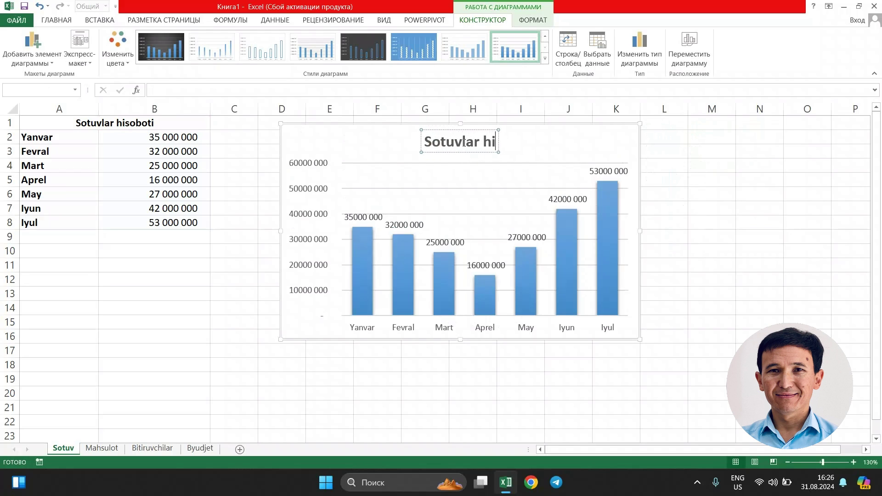
type("so")
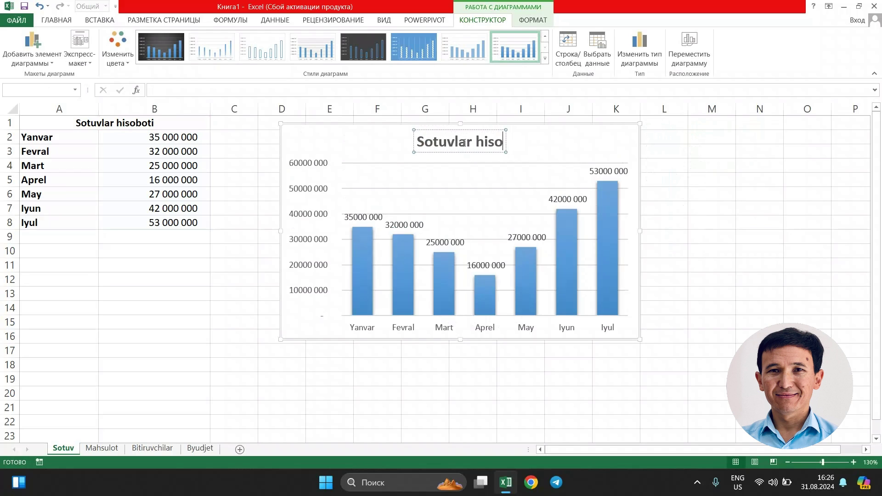
type("boti")
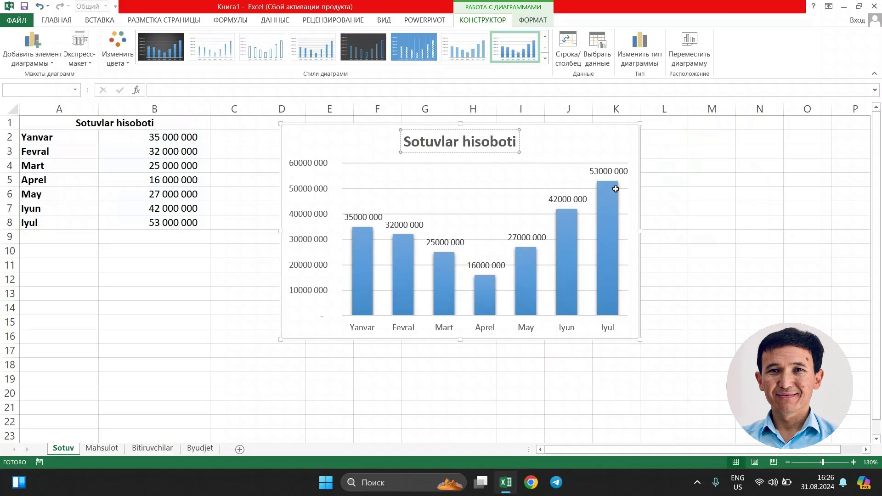
left_click(693, 218)
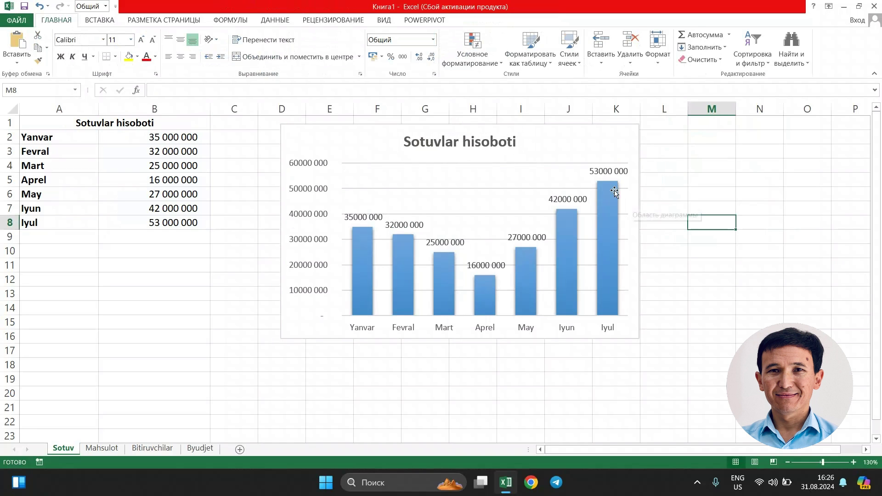
Move the sales chart slightly down and to the left, with its upper-left corner in cell D2.
left_click_drag(563, 136, 545, 153)
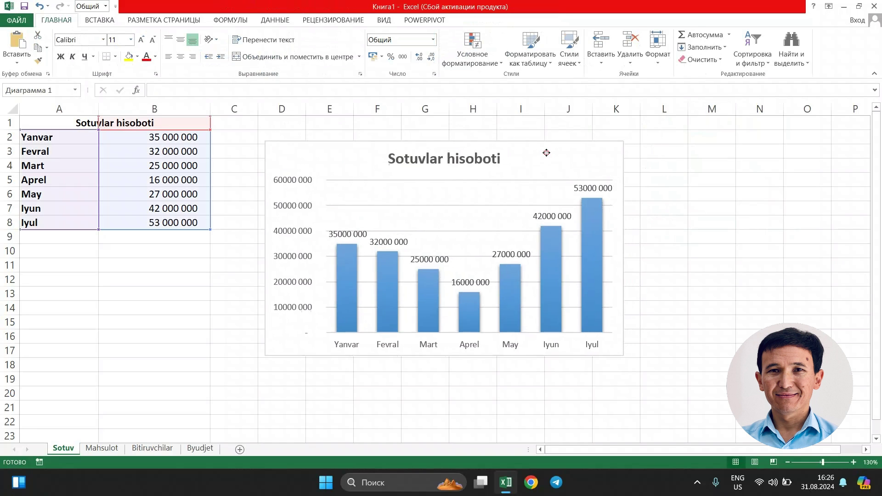
left_click(639, 249)
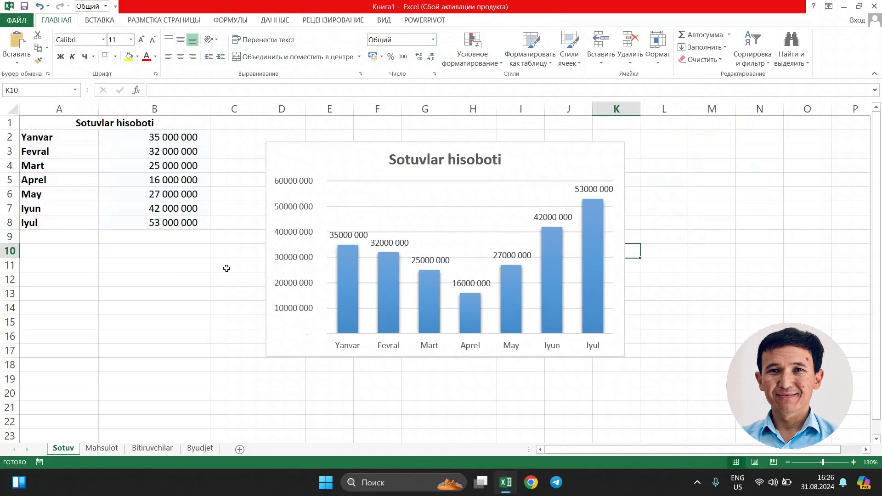
Go to the Mahsulot sheet and look over the product profitability table in A2:B5.
left_click(101, 448)
left_click(227, 309)
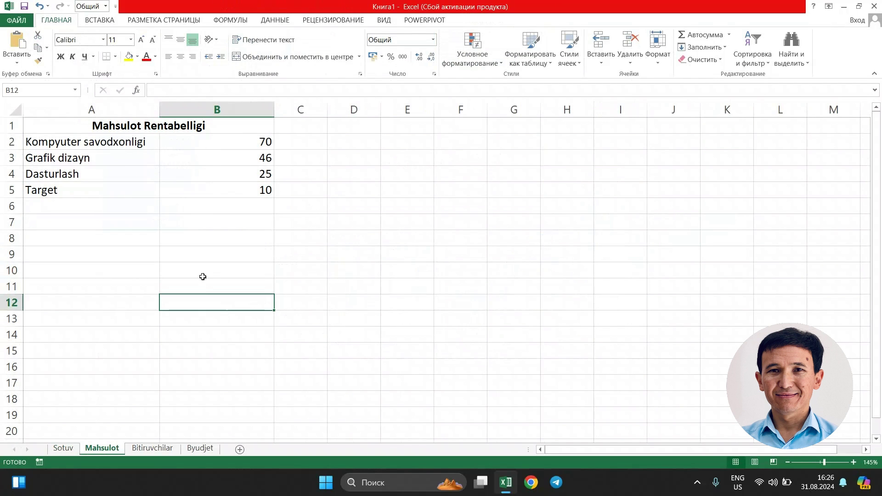
left_click(304, 237)
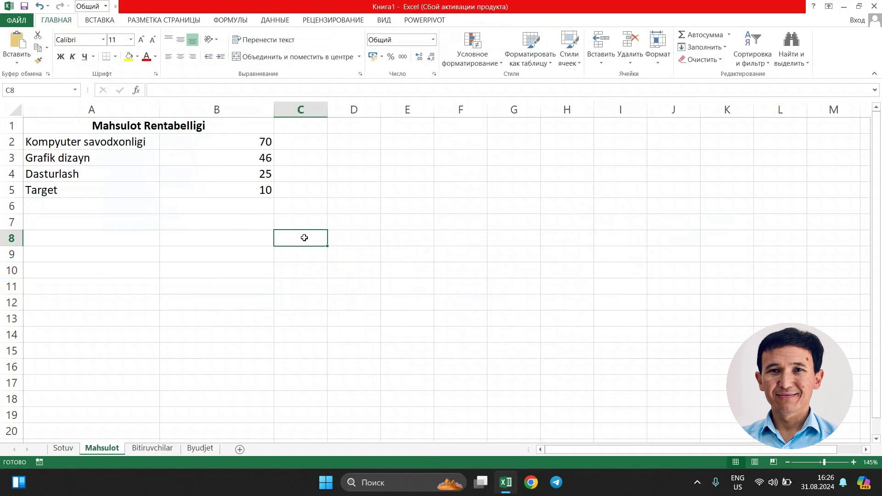
left_click(354, 225)
left_click_drag(120, 149, 219, 184)
left_click(311, 236)
left_click(332, 233)
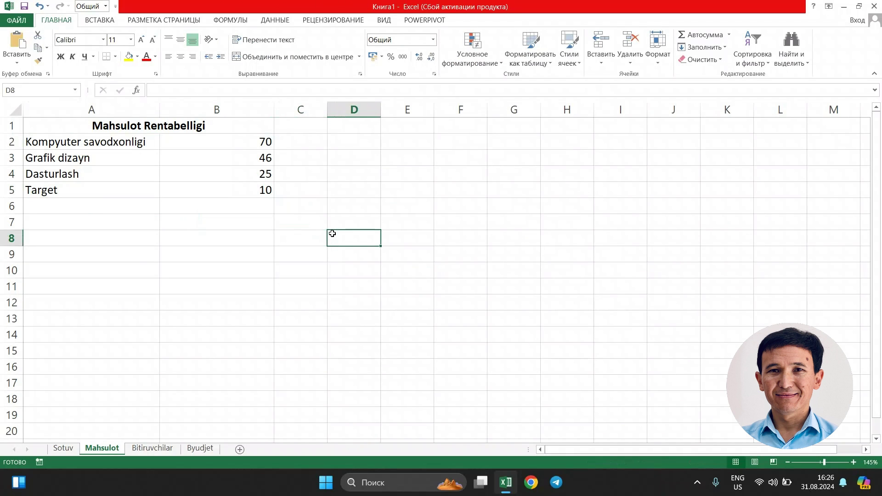
left_click_drag(89, 149, 219, 191)
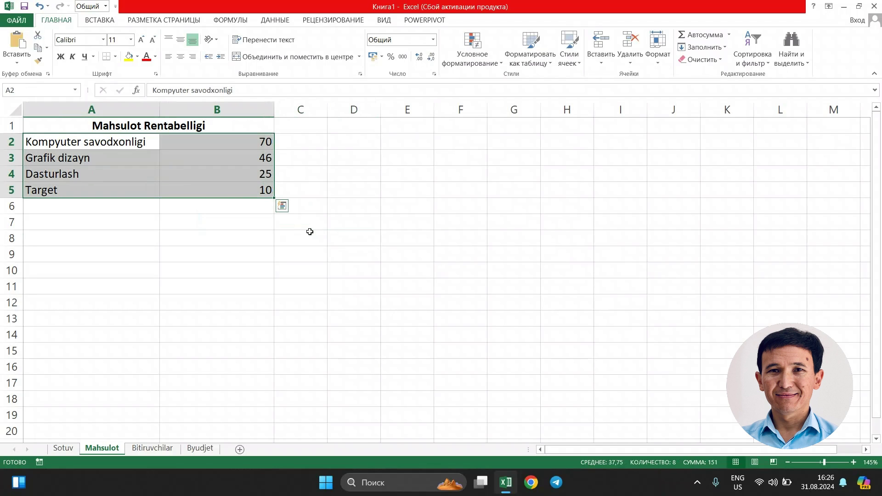
left_click(222, 257)
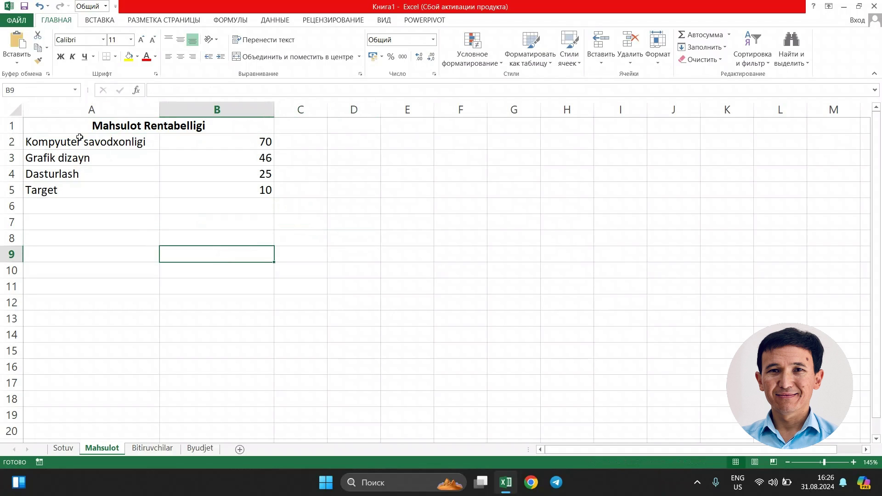
Insert a plain 2-D pie chart from the product table A1:B5, including its heading row.
left_click_drag(70, 126, 204, 199)
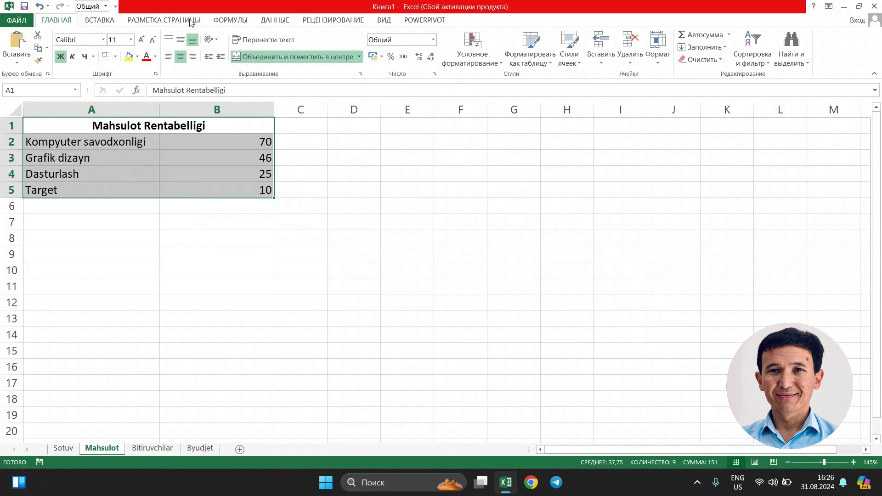
left_click(97, 21)
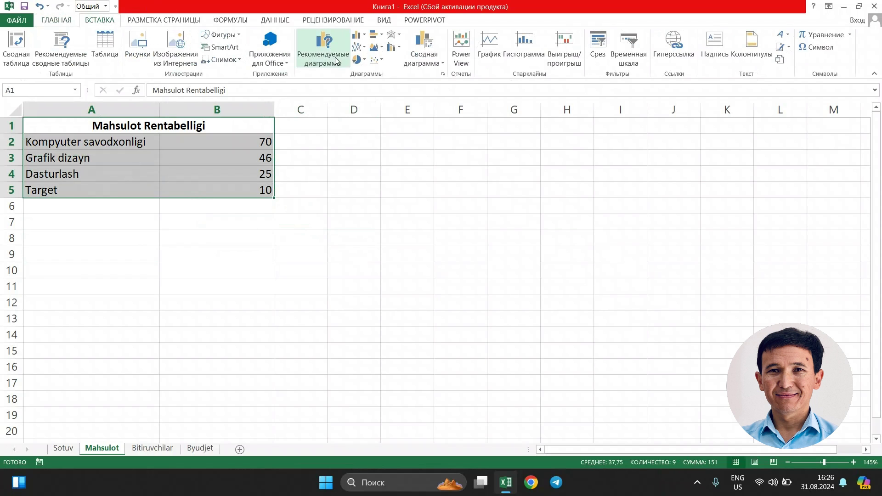
left_click(359, 60)
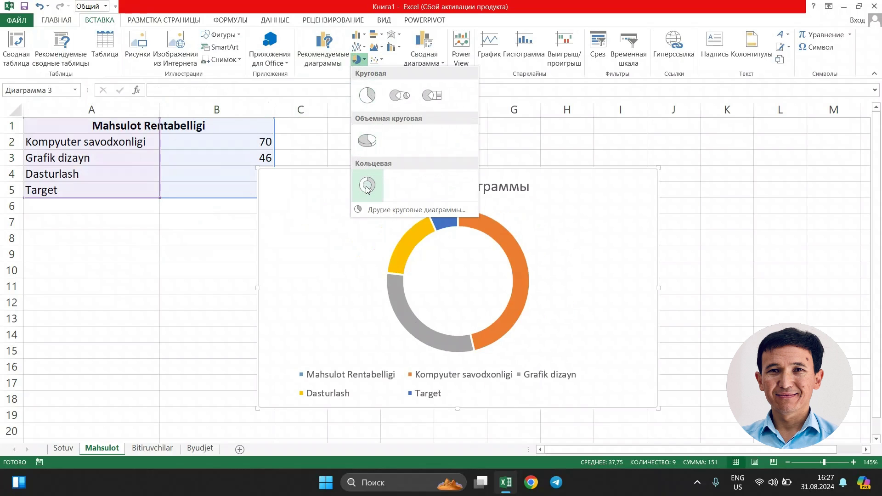
left_click(367, 95)
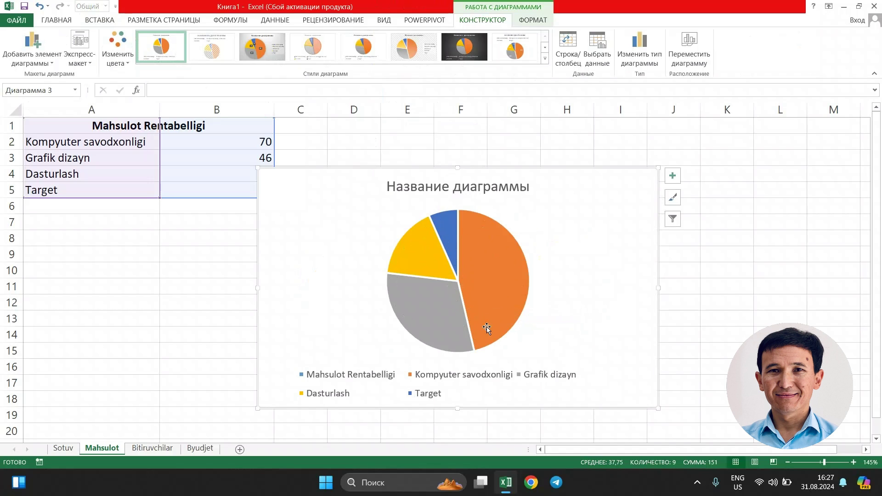
Replace the pie chart's placeholder title with "Mahsulot rentabilligi".
left_click(432, 191)
double_click(432, 191)
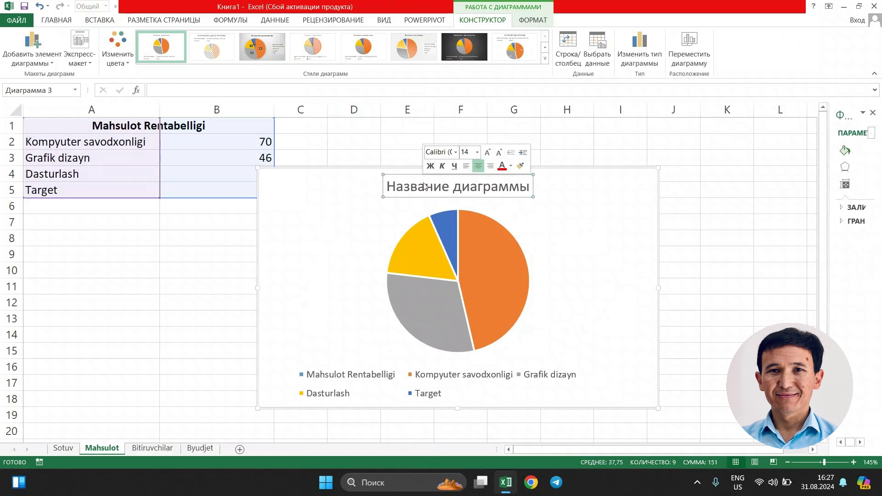
double_click(424, 186)
triple_click(423, 186)
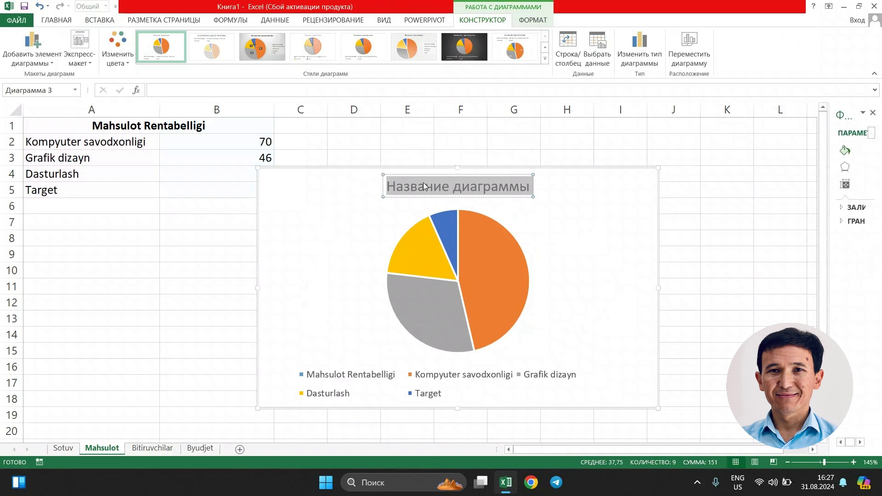
type("Mahsulot ")
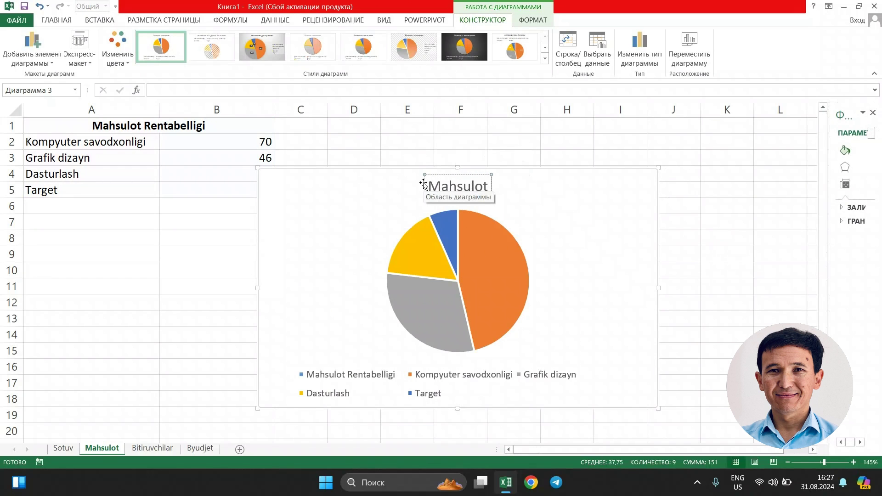
type("rentabil")
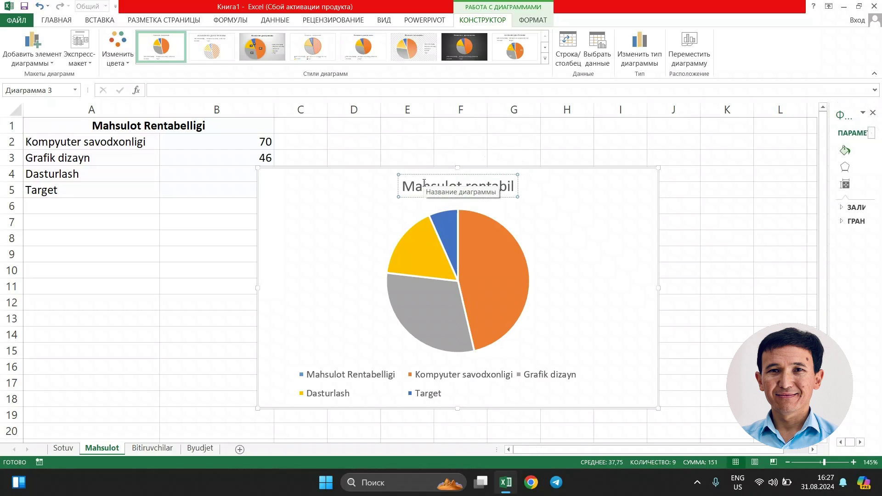
type("ligi")
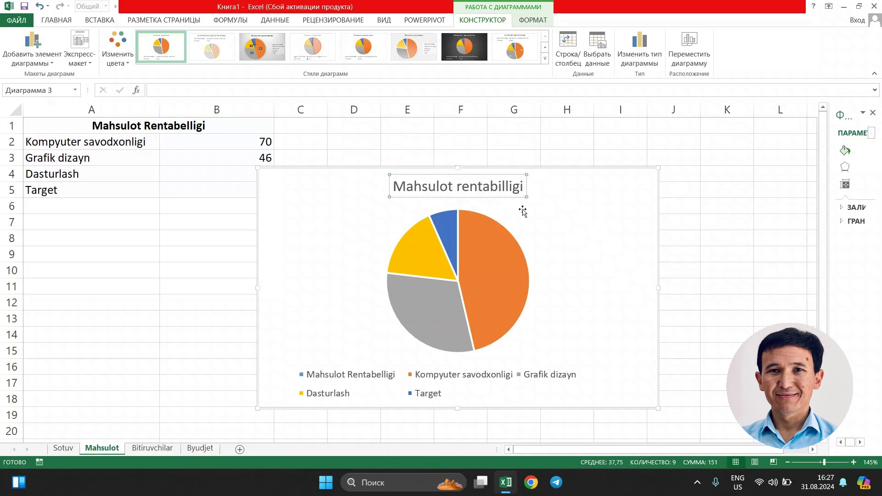
left_click(629, 232)
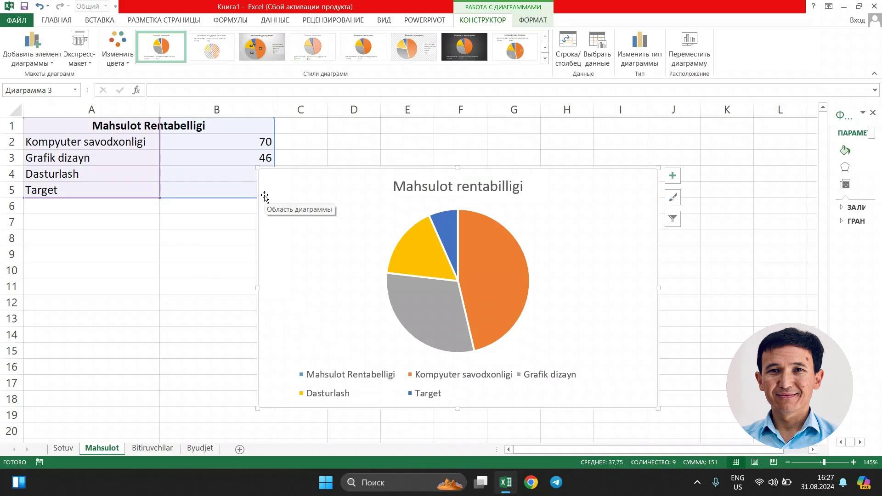
Check the pie chart's source cells and try filtering the Mahsulot Rentabelligi category out of the chart.
left_click(139, 128)
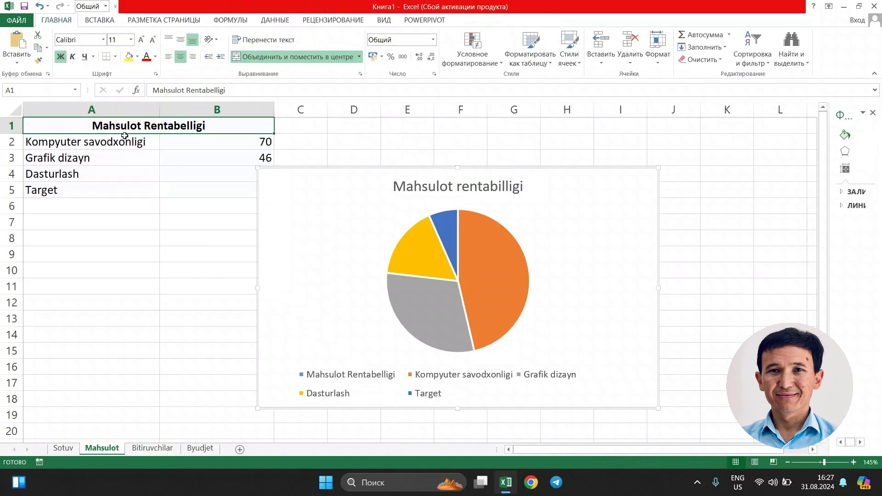
left_click_drag(124, 140, 185, 195)
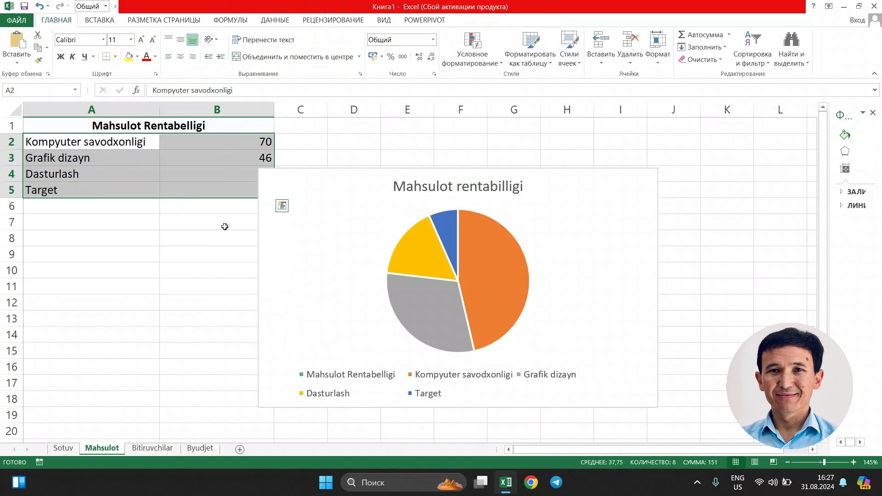
left_click(632, 203)
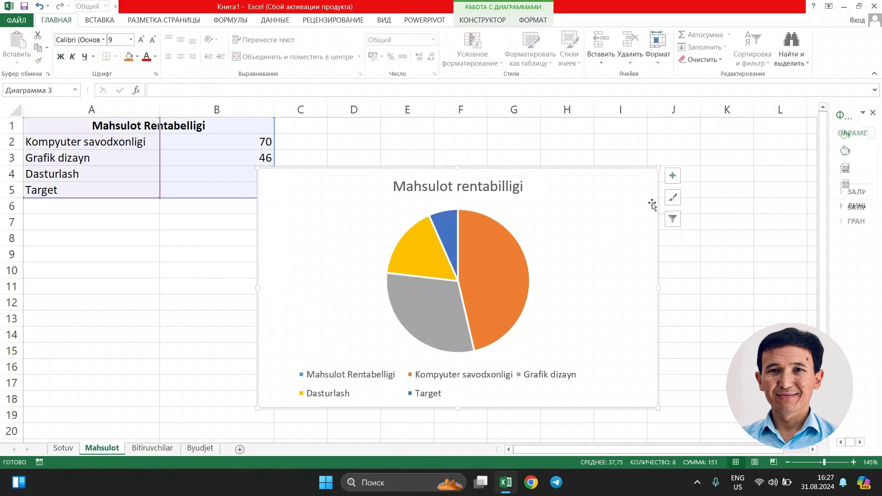
left_click(672, 219)
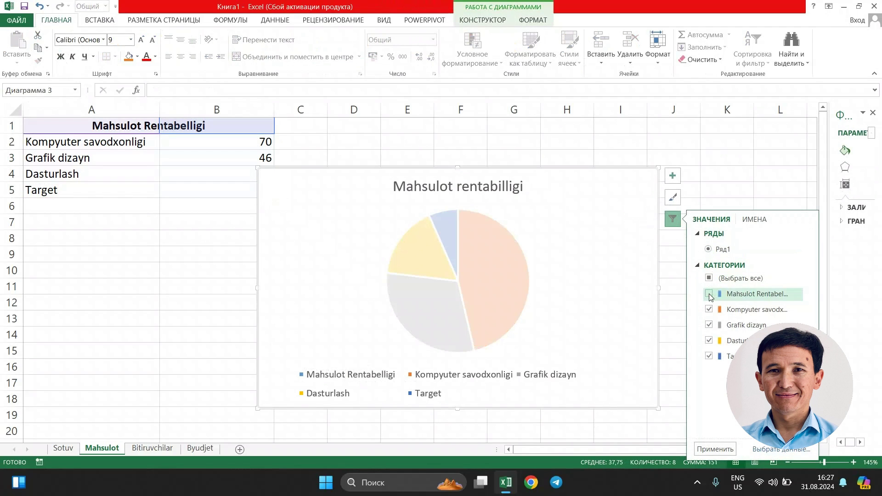
left_click(580, 260)
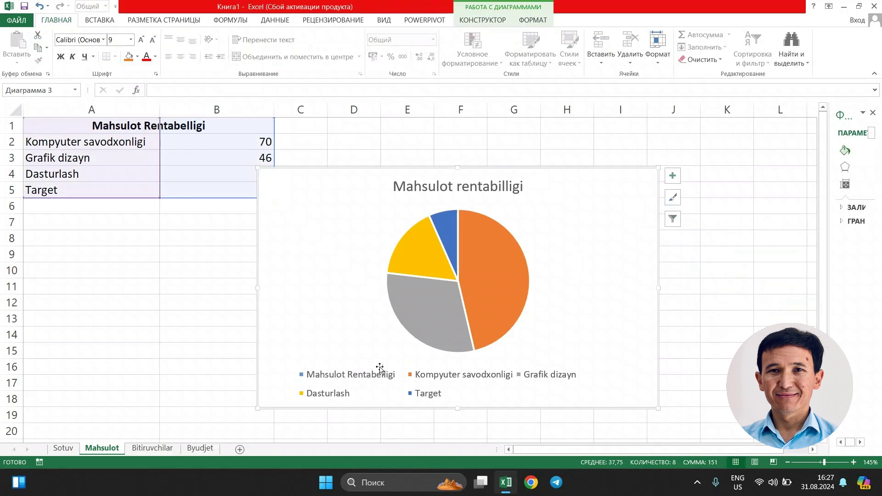
Delete the Mahsulot Rentabelligi entry from the pie chart's legend.
left_click(352, 377)
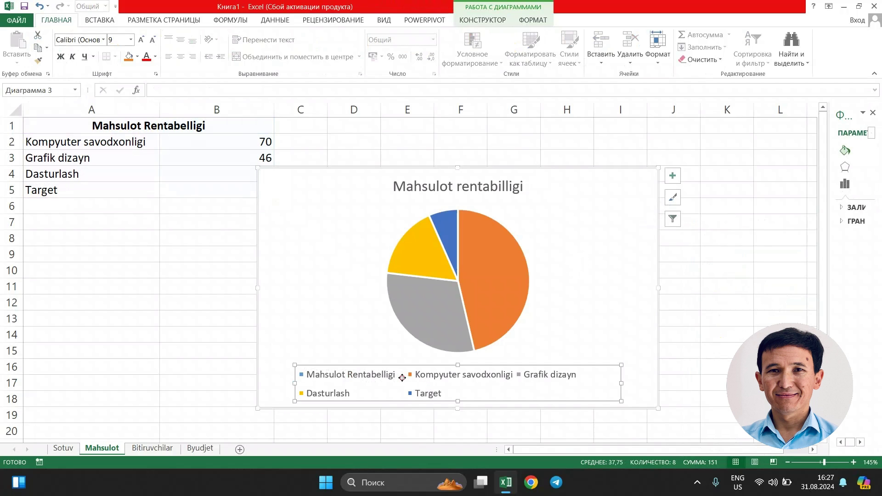
left_click(388, 376)
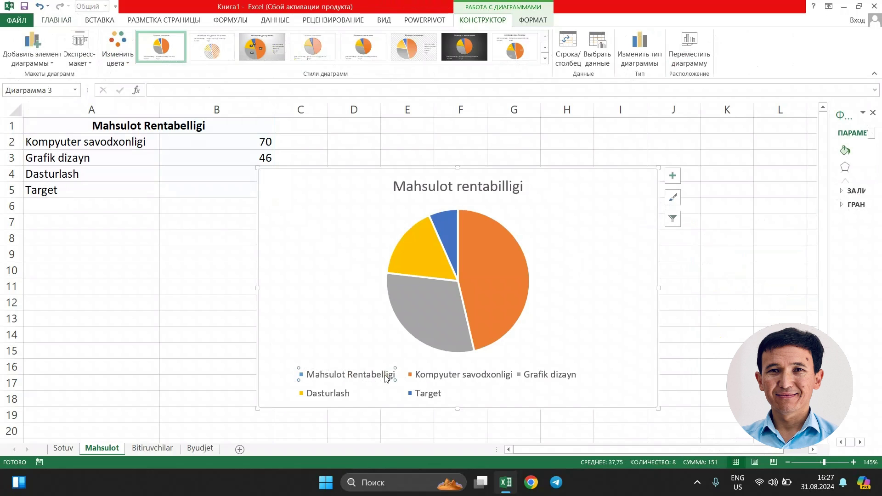
key("Delete")
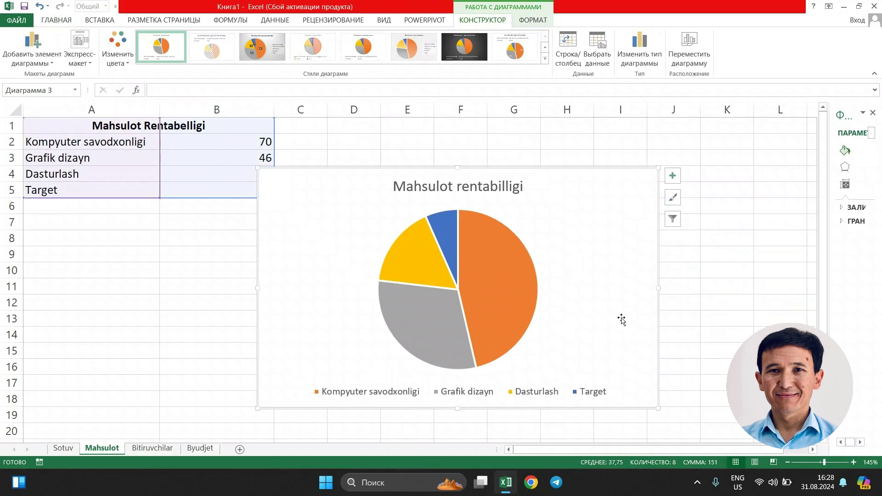
left_click(735, 269)
Add data labels to the pie chart and place them at the outside end of the slices.
left_click(523, 260)
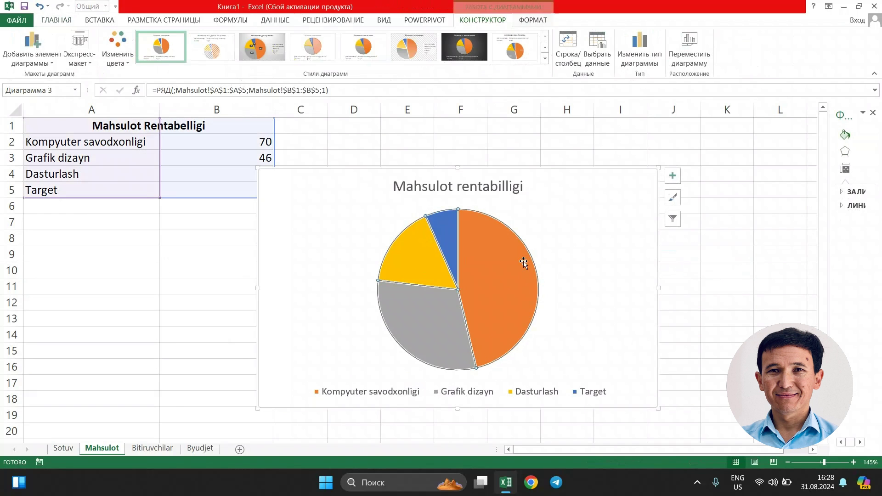
left_click(673, 178)
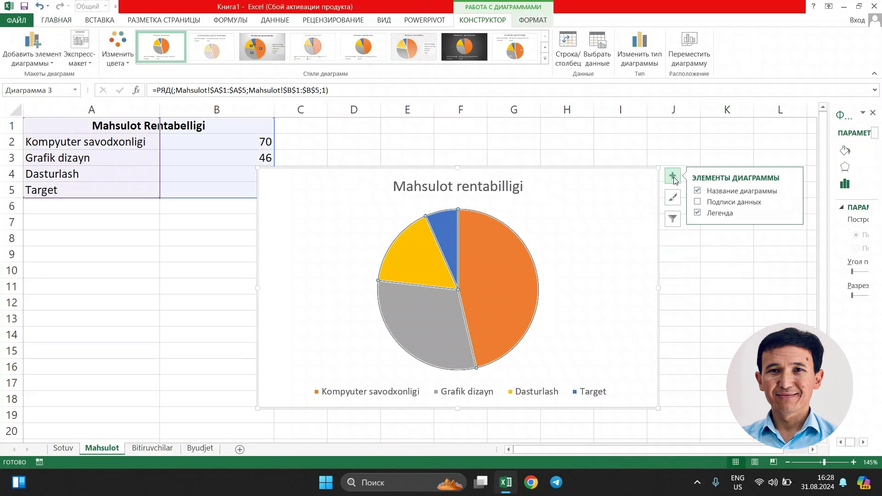
left_click(696, 202)
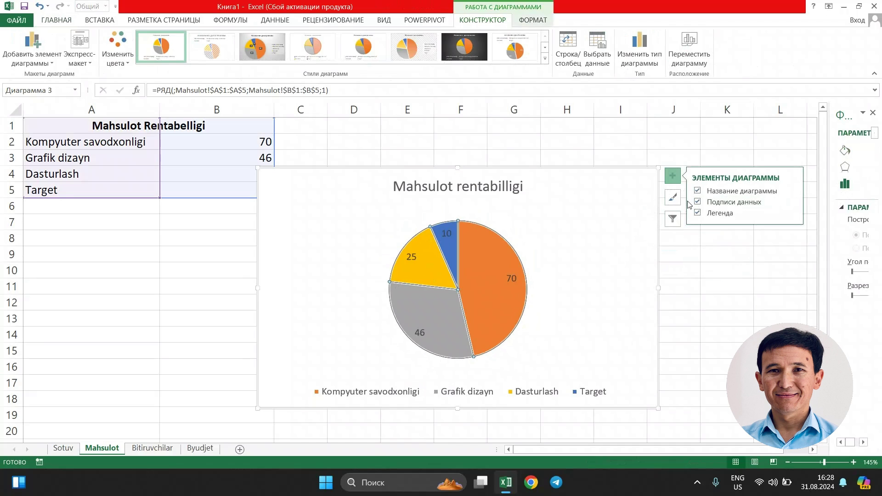
left_click(791, 204)
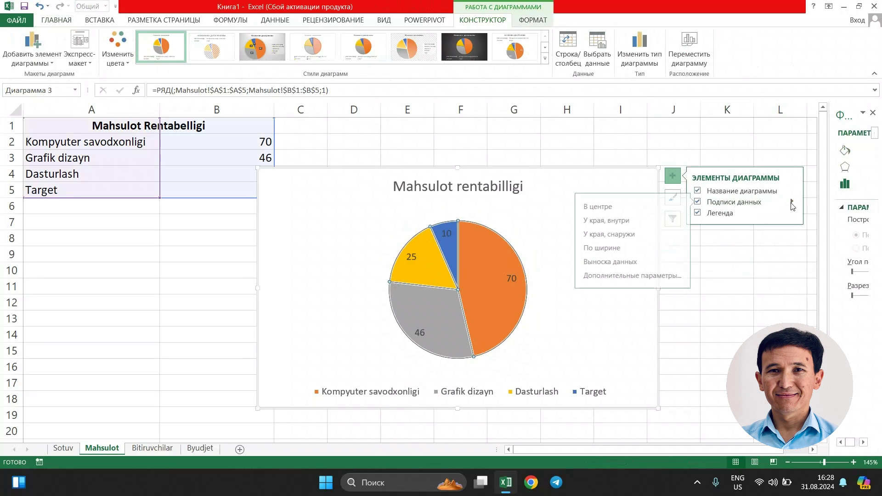
left_click(593, 235)
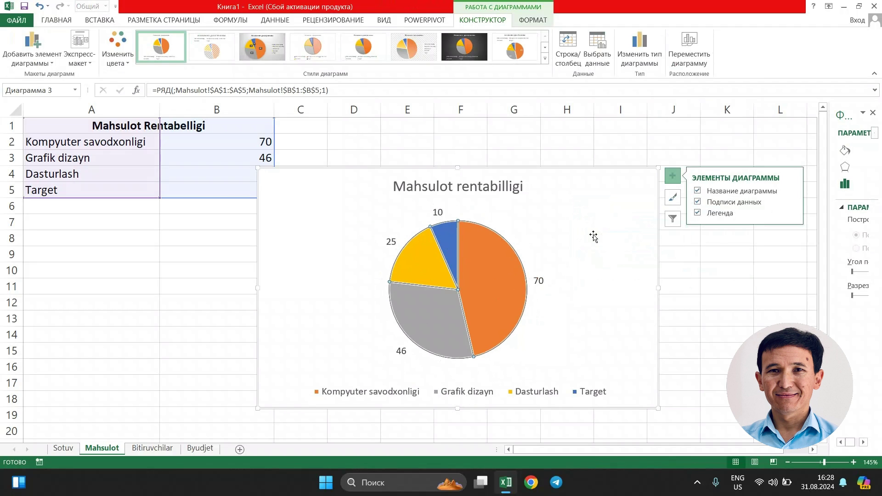
Apply the grey-gradient style with dark value-and-percentage labels to the pie chart and move the chart clear of the product table.
left_click(673, 198)
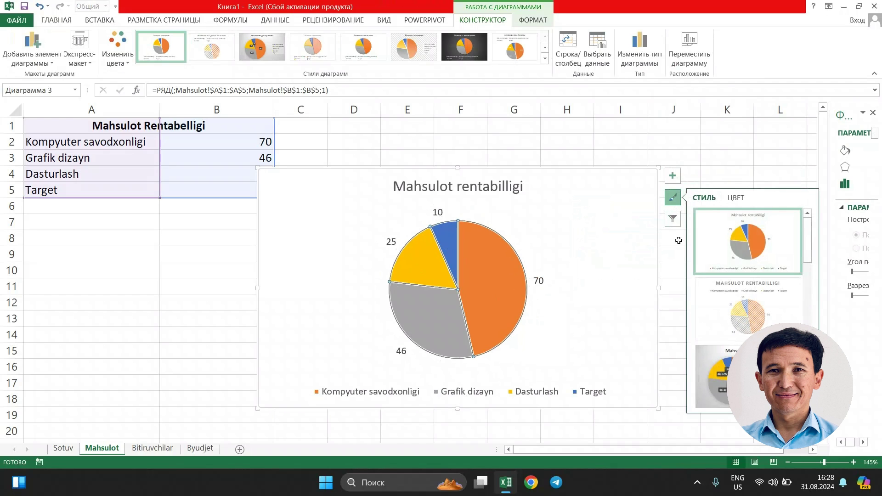
left_click(714, 377)
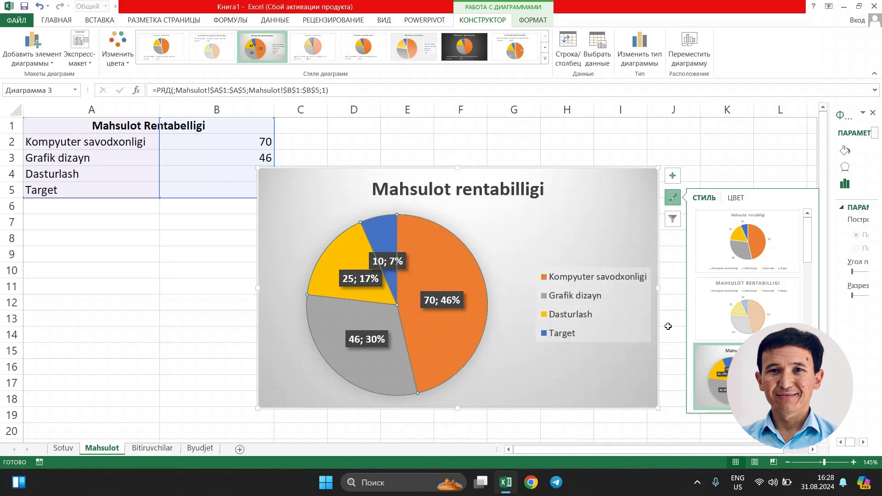
scroll(668, 326, "down", 3)
scroll(668, 326, "up", 3)
left_click_drag(506, 171, 560, 150)
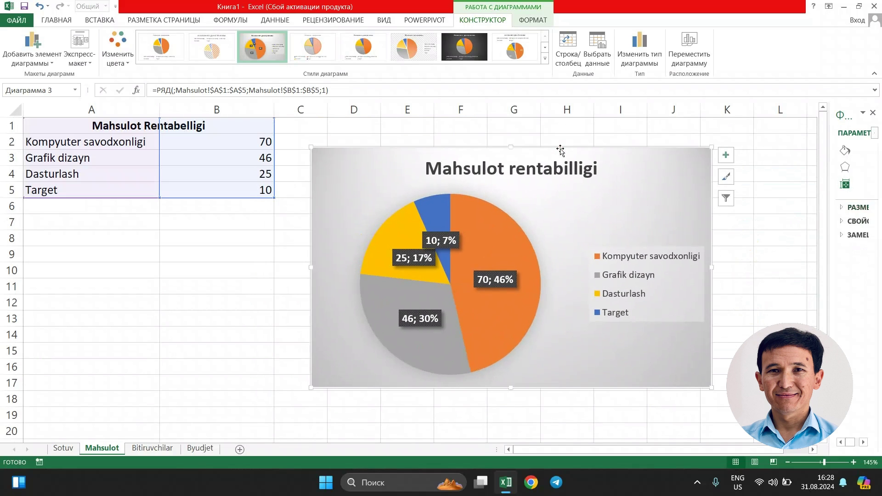
On the Bitiruvchilar sheet, insert the recommended scatter chart with straight lines and markers from A2:B9.
left_click(151, 452)
left_click(263, 265)
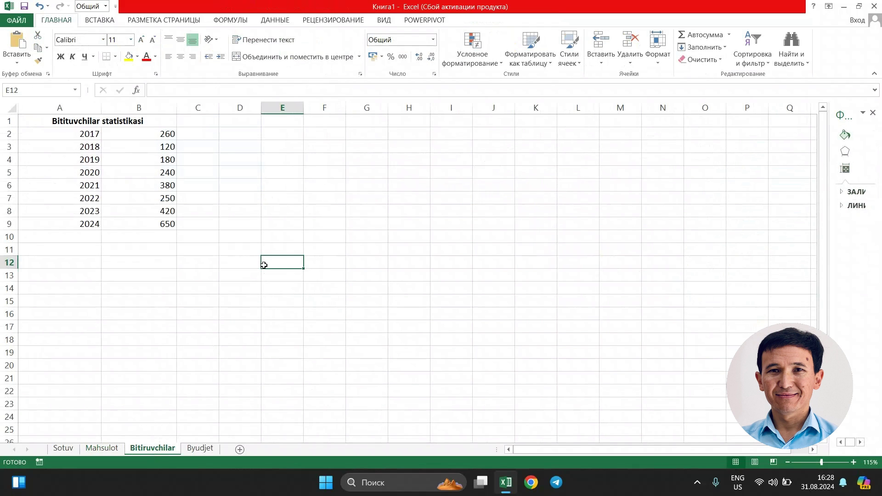
left_click_drag(79, 133, 149, 227)
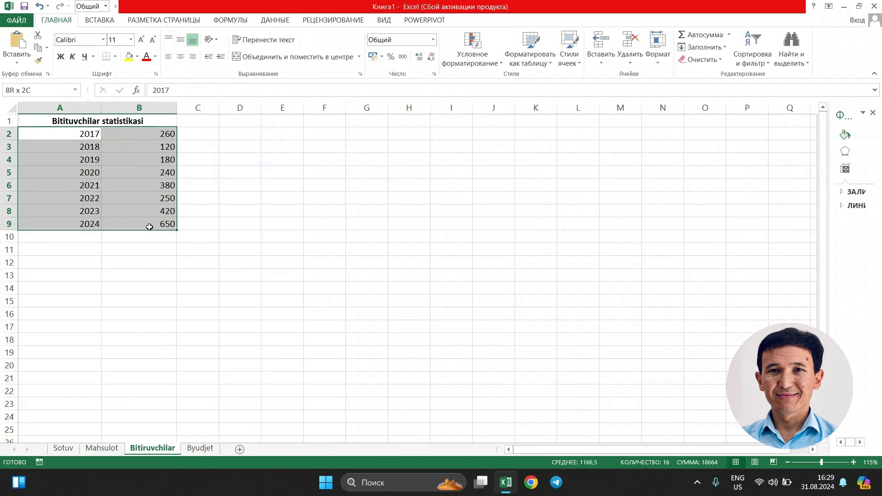
left_click(214, 202)
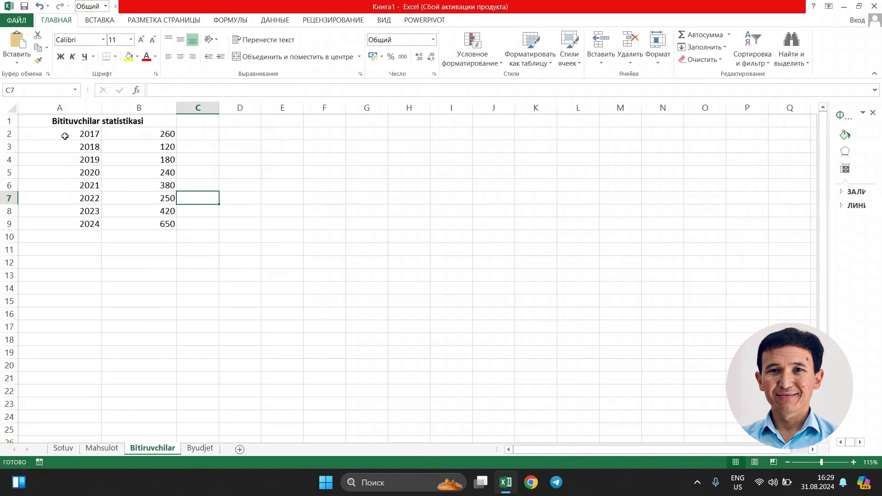
left_click_drag(65, 135, 157, 227)
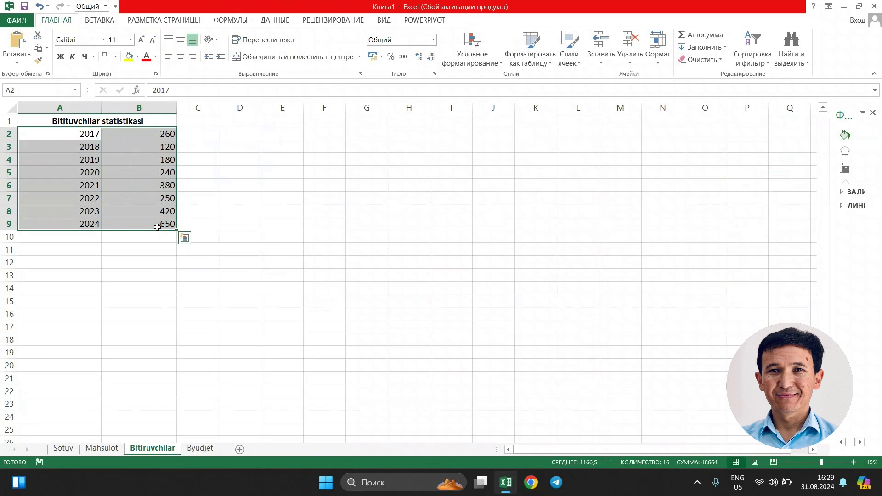
left_click(106, 21)
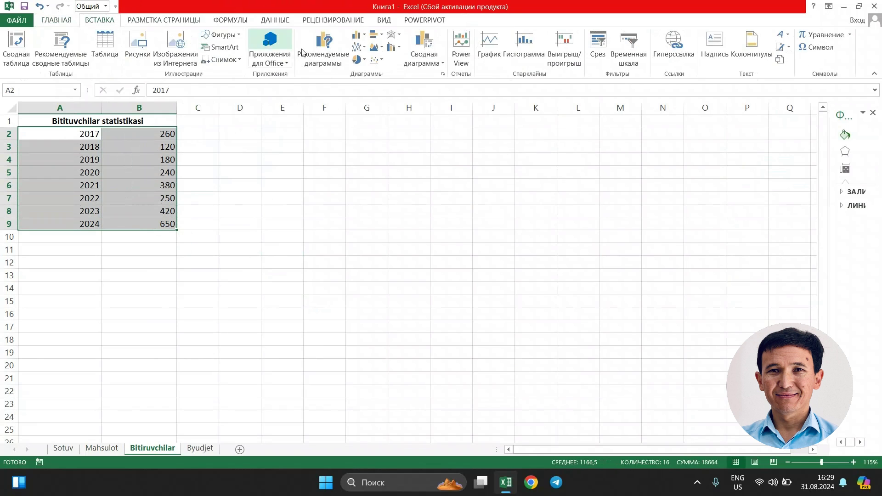
left_click(338, 59)
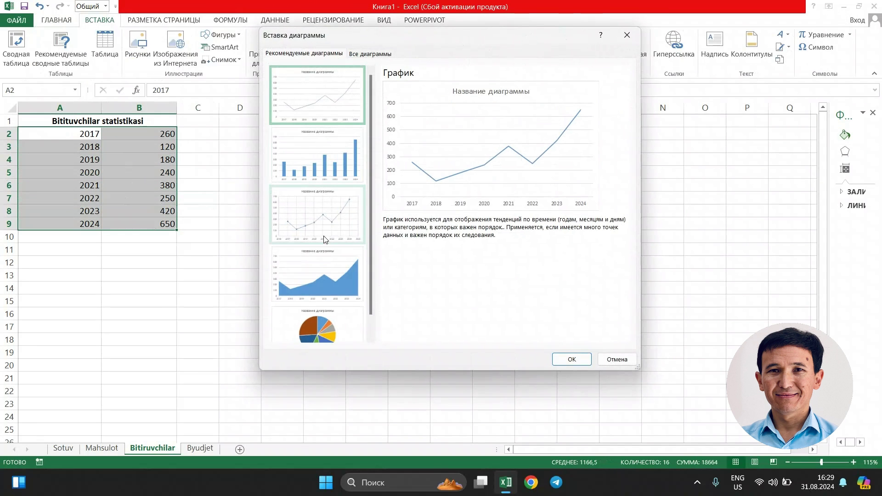
left_click(324, 224)
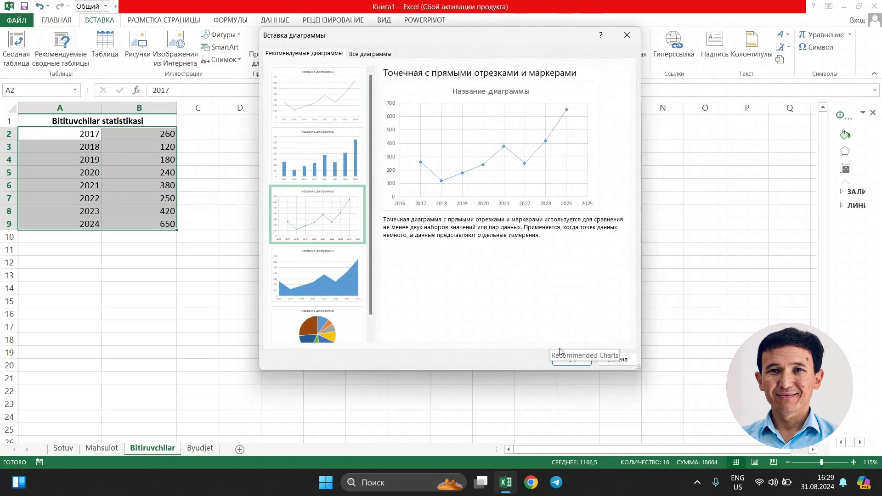
left_click(569, 358)
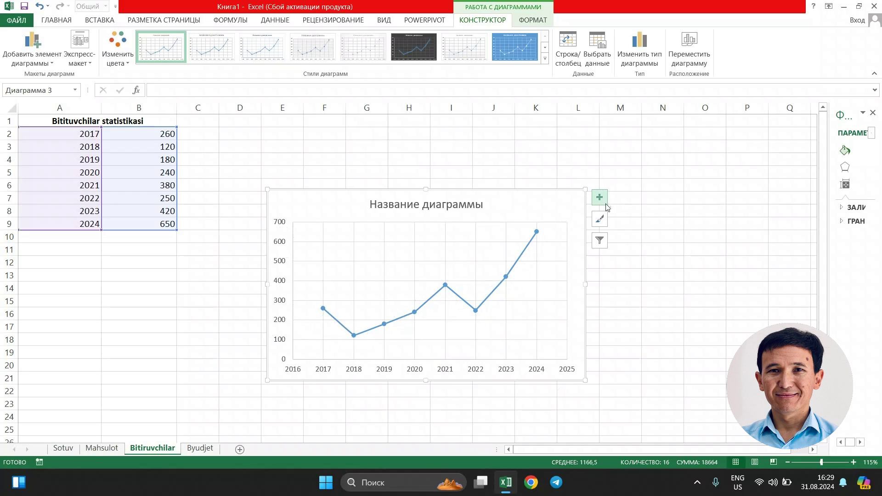
Apply the dark grey background style to the scatter chart and turn on its data labels.
left_click(599, 219)
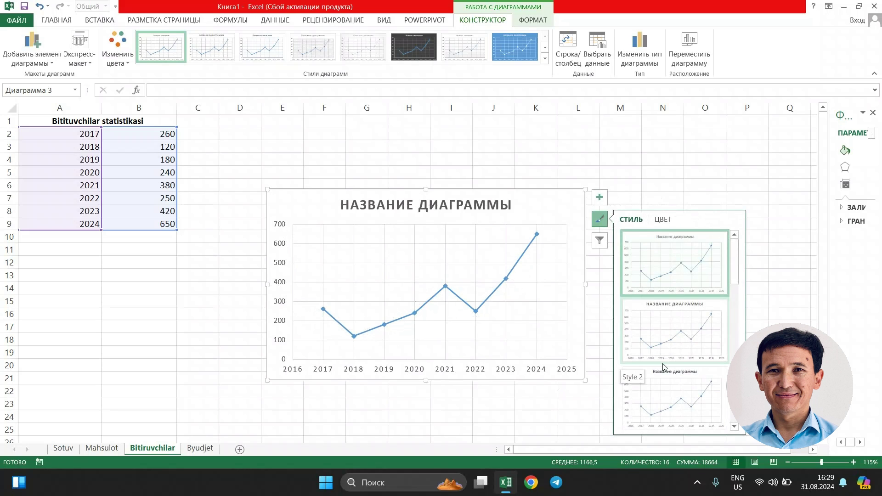
left_click_drag(734, 258, 734, 259)
left_click_drag(733, 320, 729, 357)
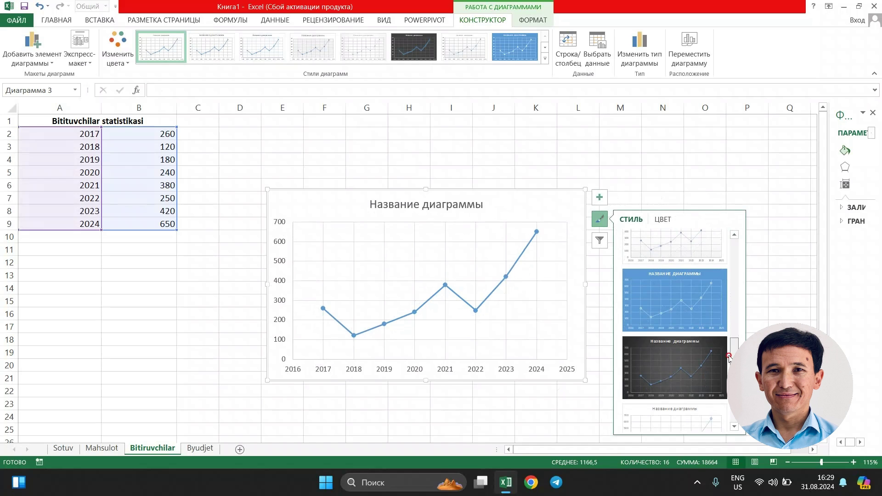
left_click(666, 362)
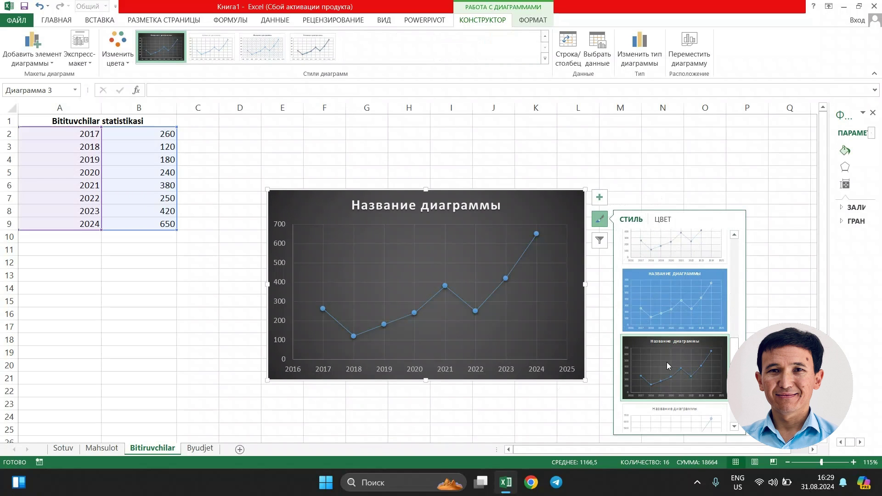
left_click(599, 198)
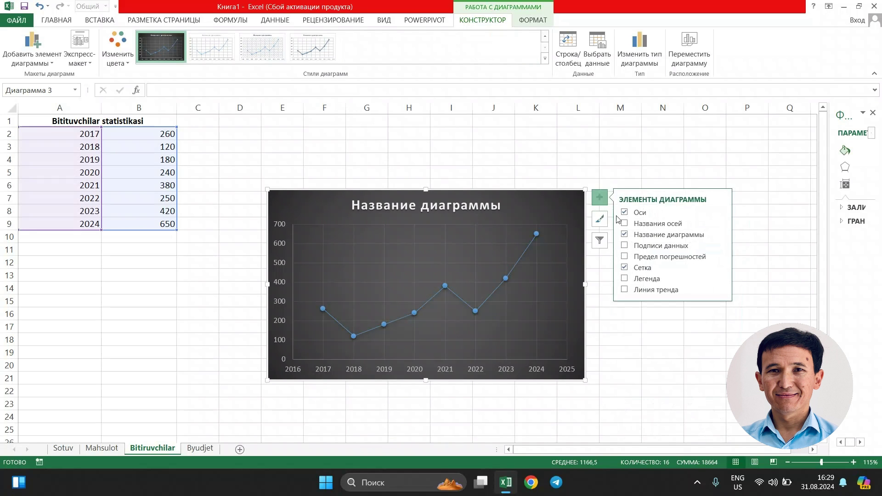
left_click(624, 247)
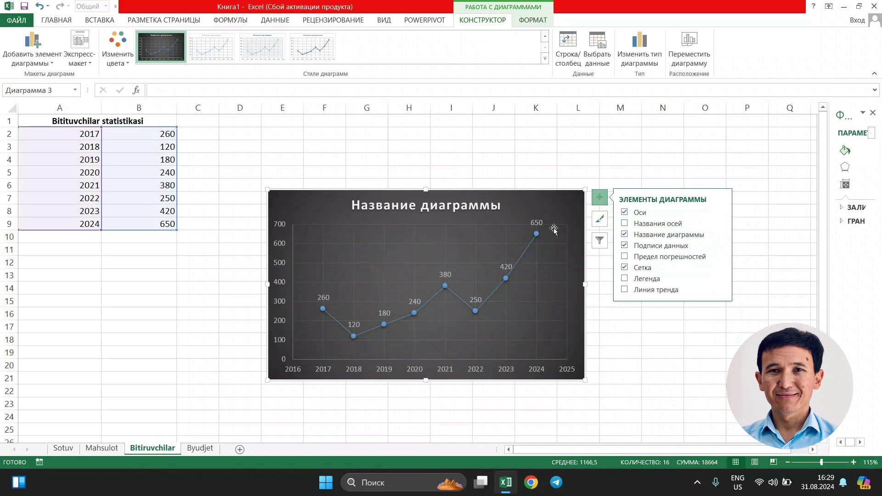
Set the scatter chart's title to "Bitiruvchilar statistikasi" and move the chart slightly up, beside the table.
left_click(403, 205)
left_click(404, 205)
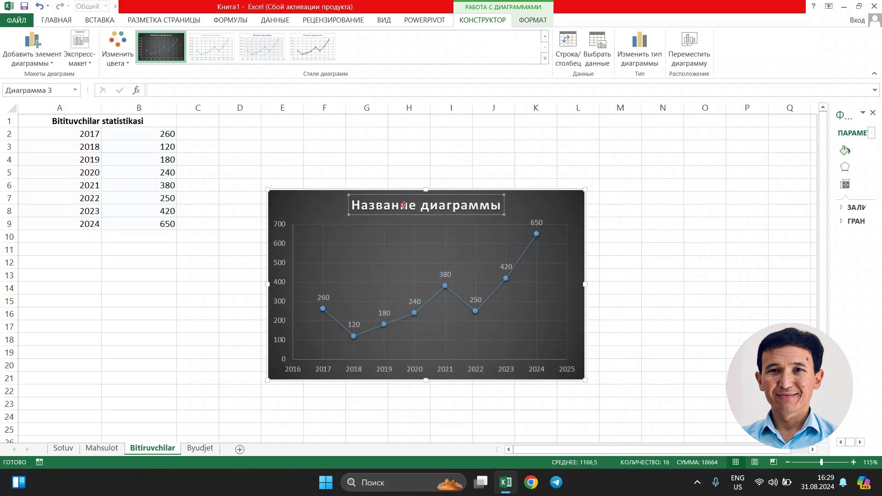
double_click(403, 205)
triple_click(403, 205)
type("Bitiru")
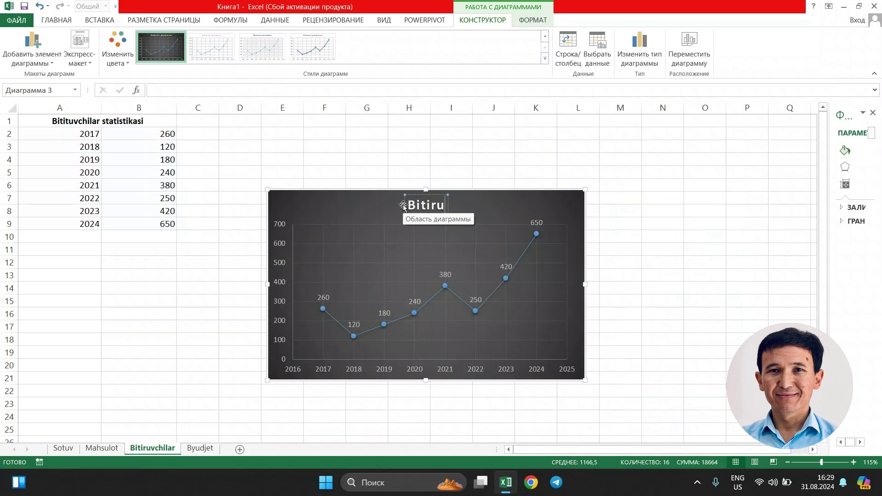
type("vchilar s")
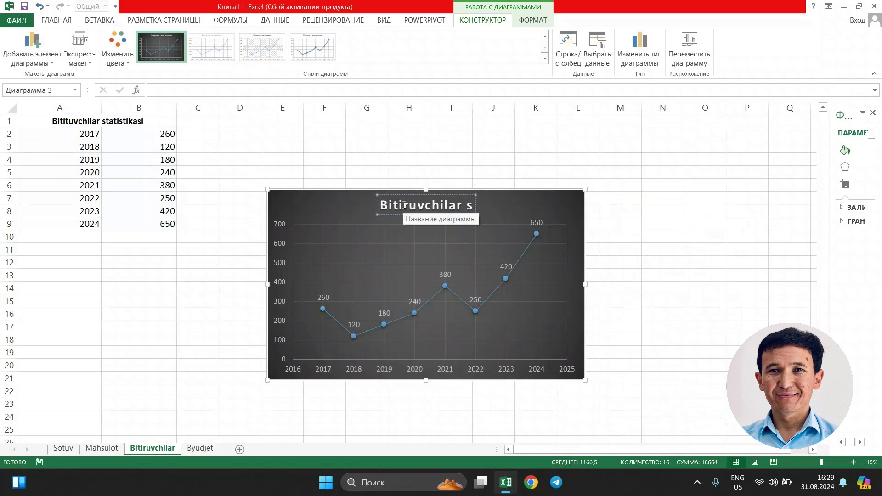
type("tatistikasi")
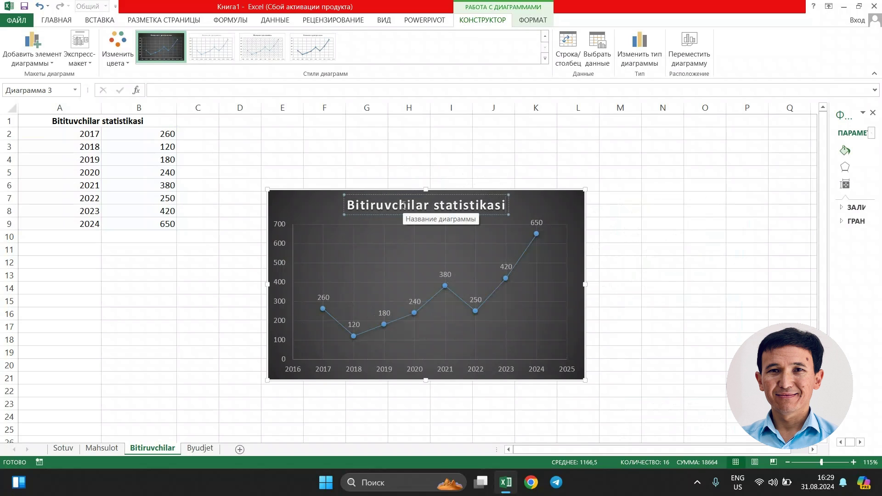
left_click(662, 251)
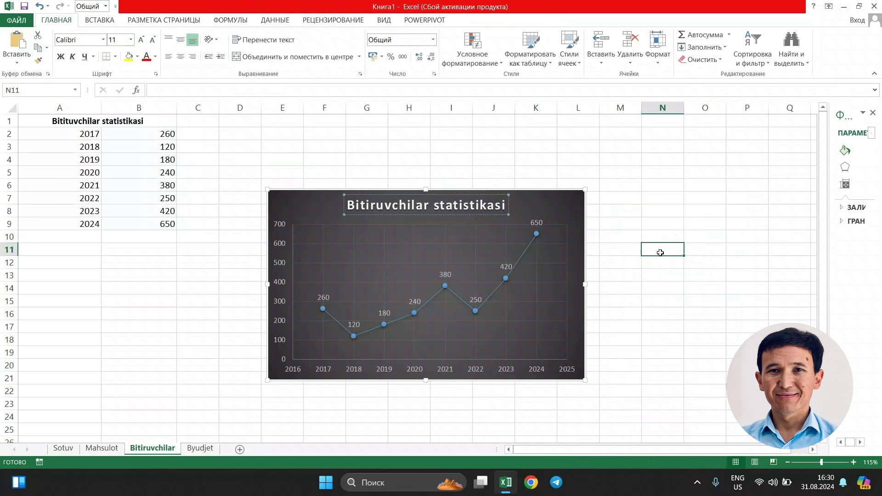
left_click(392, 280)
left_click_drag(308, 192, 323, 160)
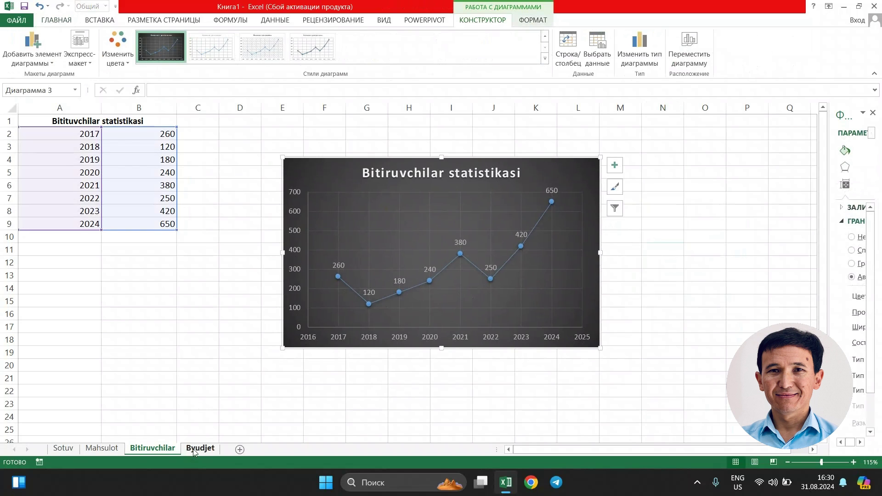
Switch to the Byudjet sheet and select an empty cell outside the budget table.
left_click(193, 448)
left_click(278, 261)
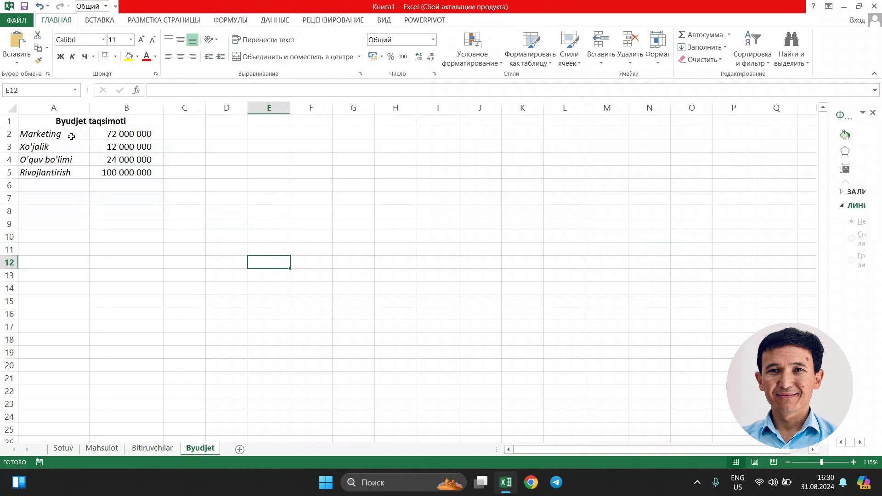
left_click_drag(65, 129, 115, 172)
double_click(84, 121)
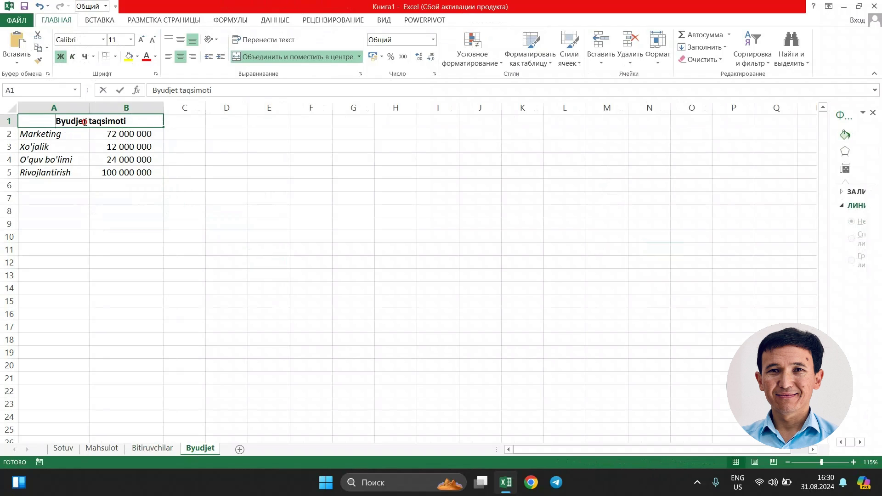
double_click(84, 122)
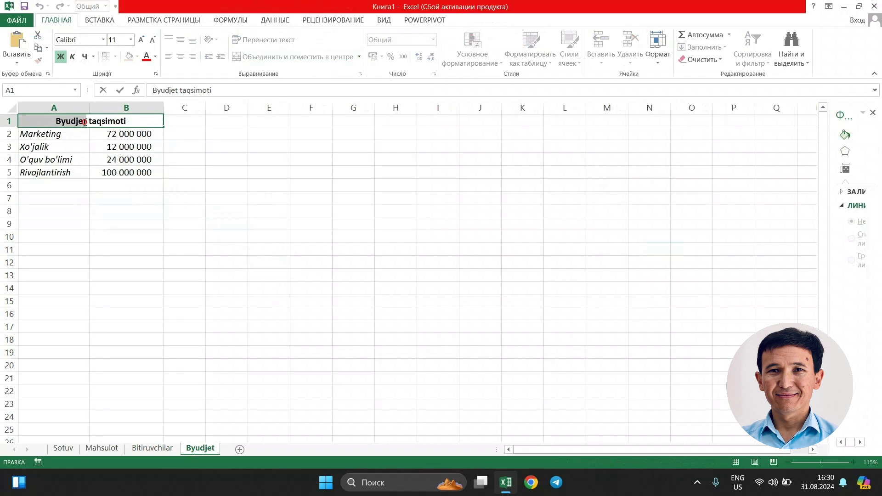
left_click(115, 122)
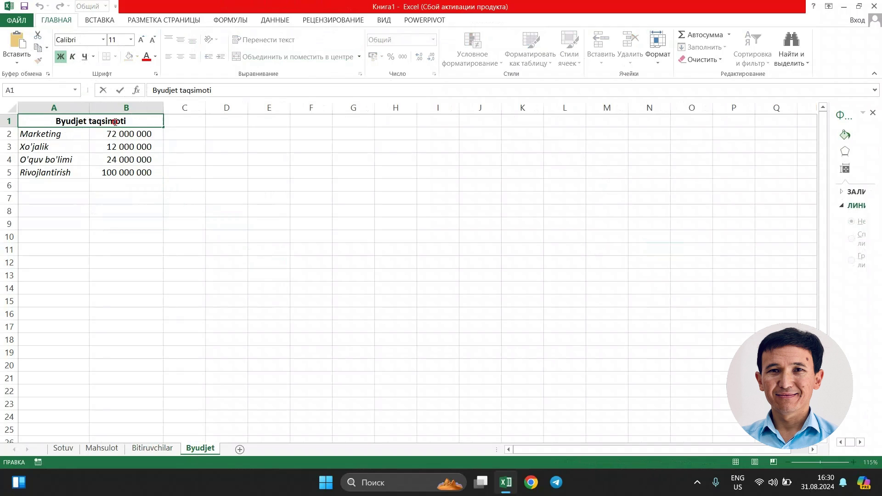
left_click_drag(129, 122, 47, 122)
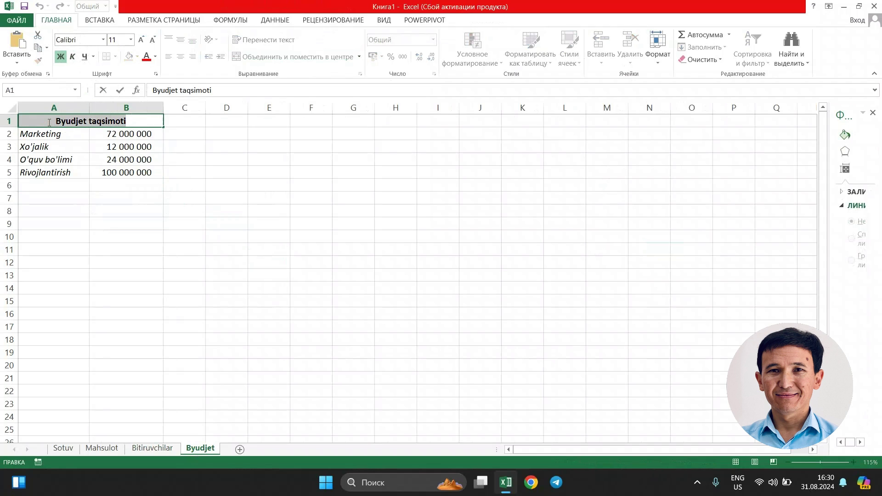
left_click(156, 143)
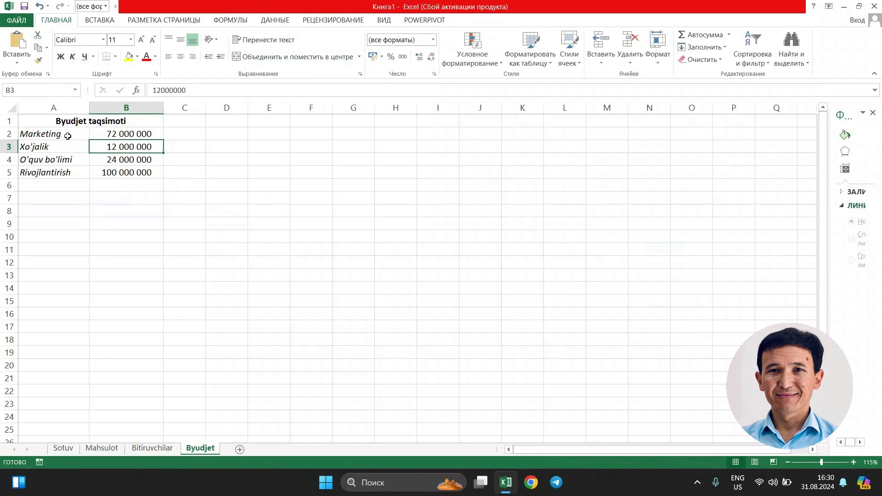
Insert the recommended clustered bar chart from the budget data in A2:B5.
left_click_drag(67, 136, 122, 171)
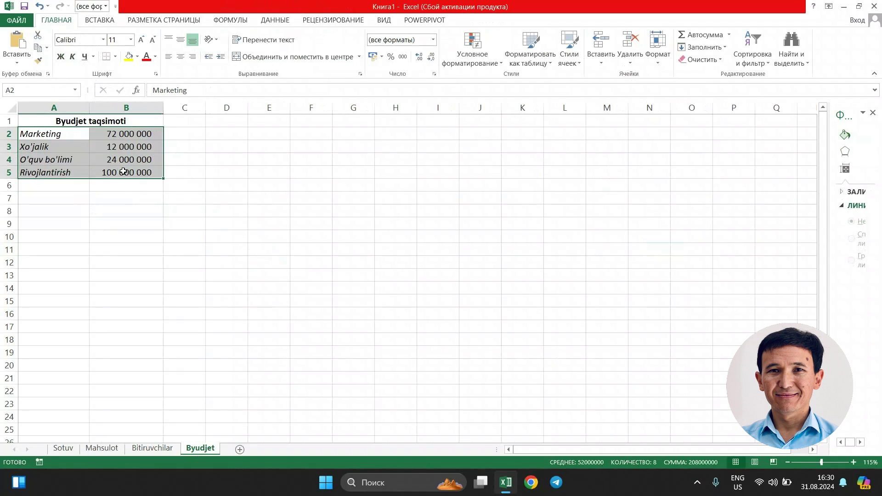
left_click(100, 20)
left_click(323, 53)
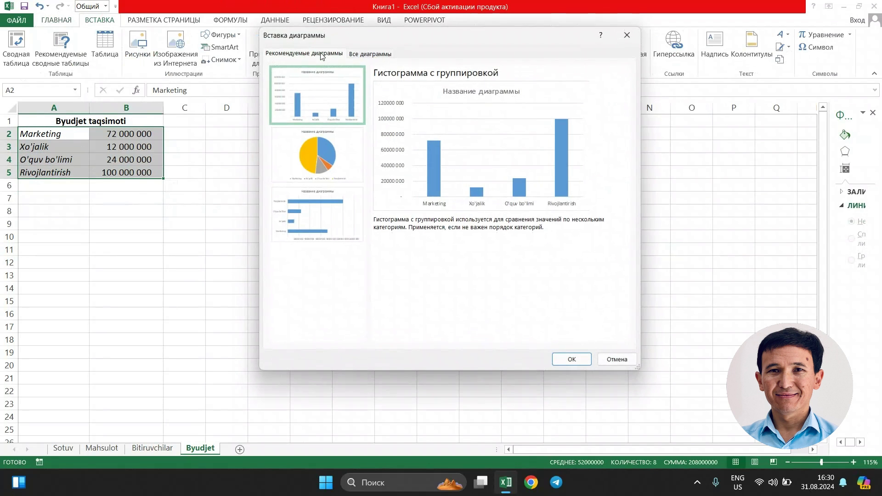
left_click(322, 215)
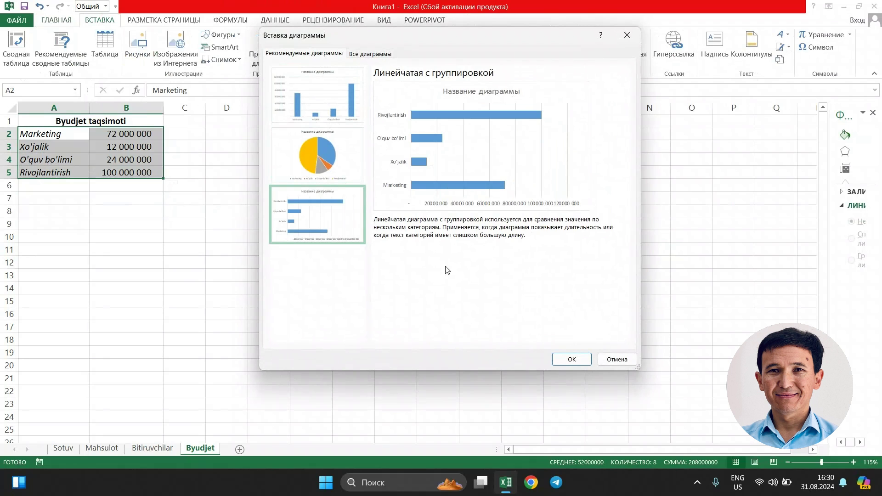
left_click(571, 357)
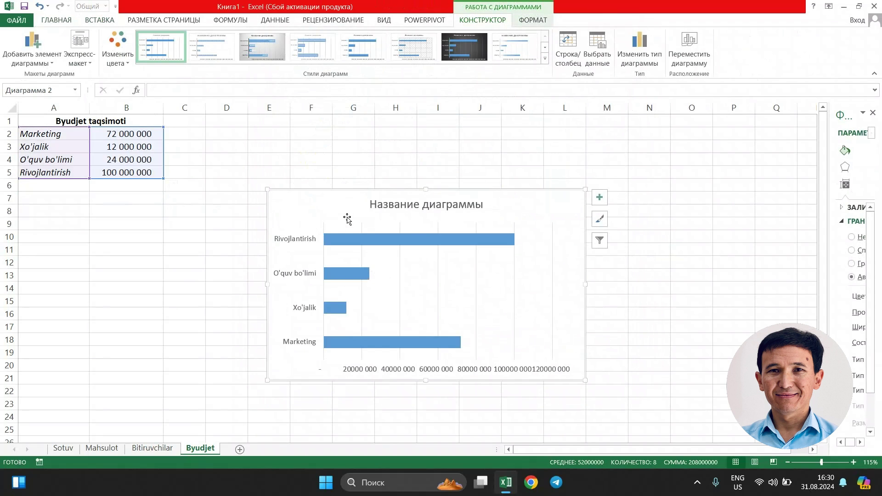
Replace the bar chart's placeholder title with "Byudjet taqsimoti" from the clipboard history.
left_click(411, 202)
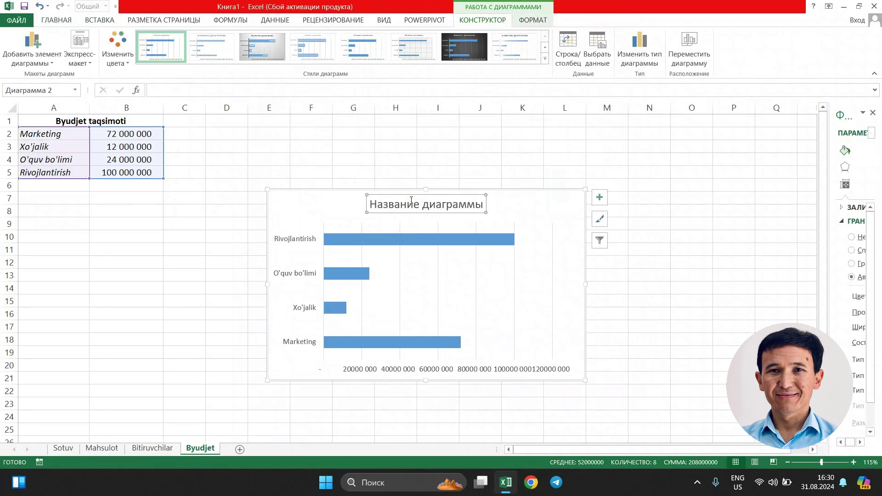
double_click(412, 203)
left_click(412, 203)
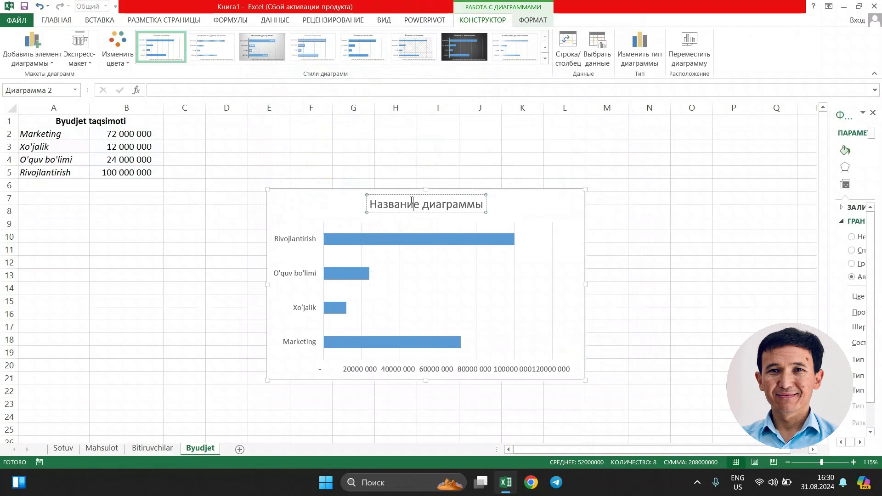
triple_click(412, 204)
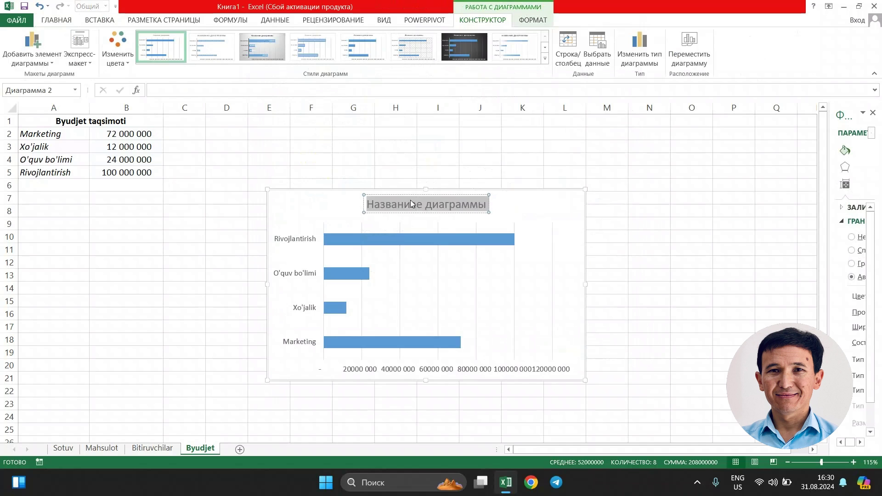
type("Названиае диаграммы")
key("ctrl+z")
key("super+v")
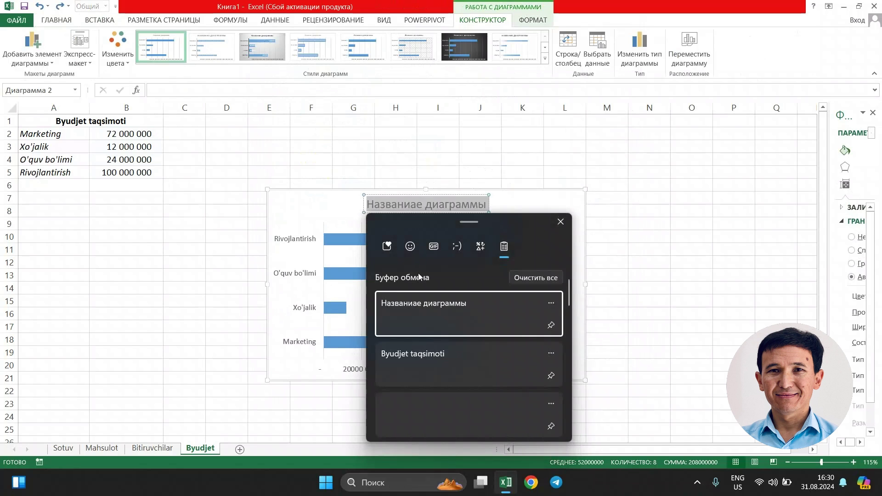
left_click(417, 353)
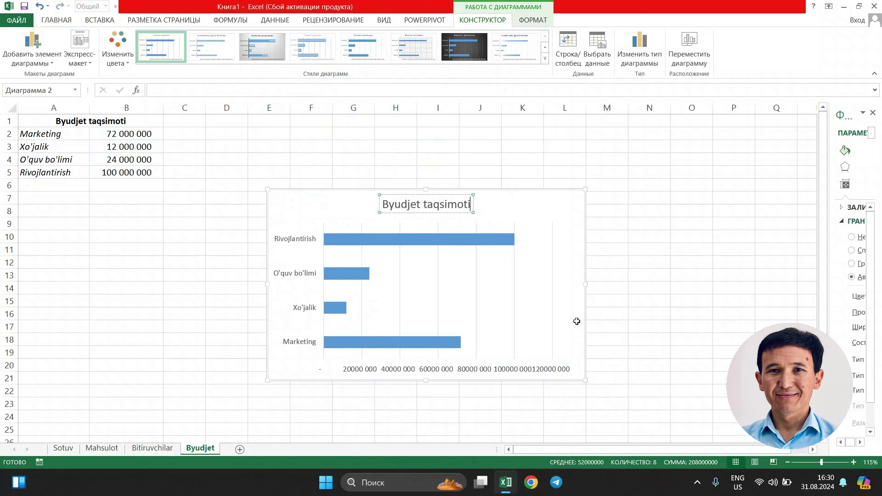
left_click(634, 310)
Turn on data labels for the budget bar chart, leaving axis titles off.
left_click(554, 240)
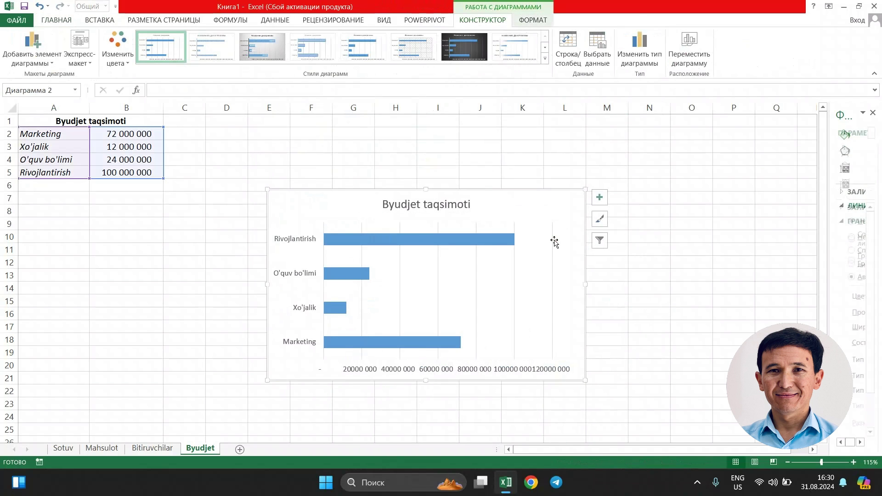
left_click(600, 197)
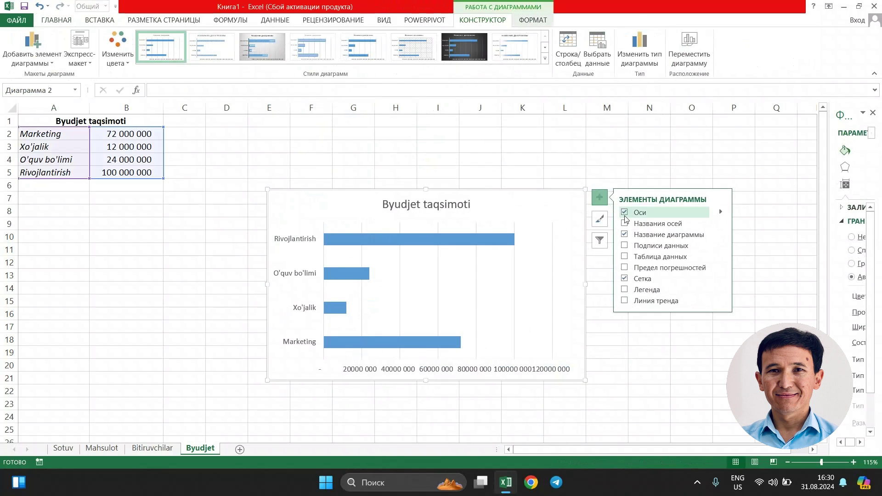
left_click(624, 224)
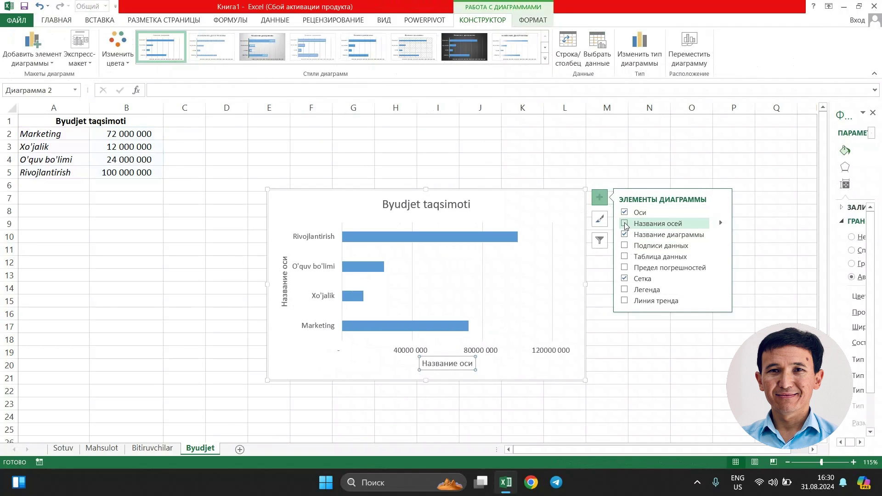
left_click(625, 224)
left_click(624, 246)
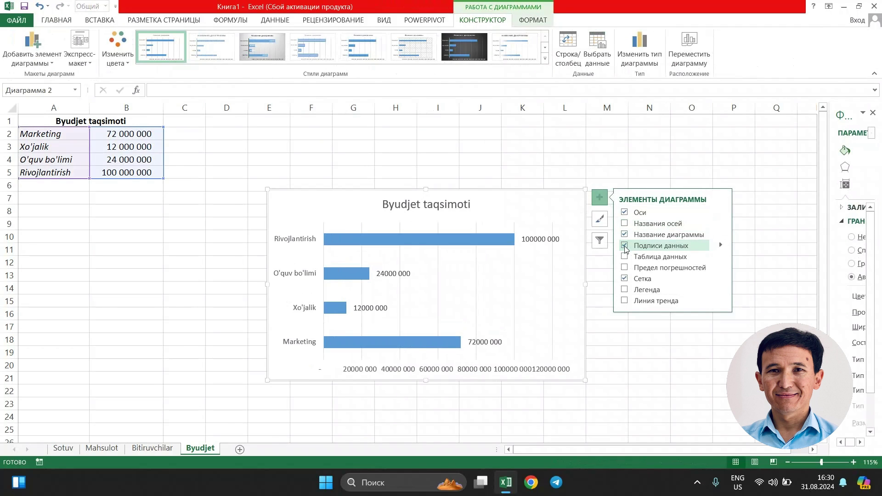
Try the dark and blue styles on the budget chart, and apply the white style with fine vertical gridlines and a larger title.
left_click(602, 224)
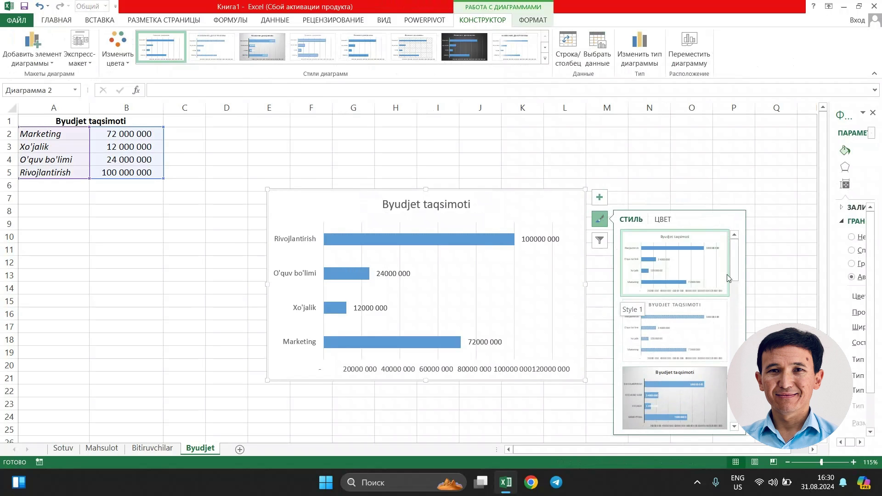
left_click_drag(732, 274, 734, 405)
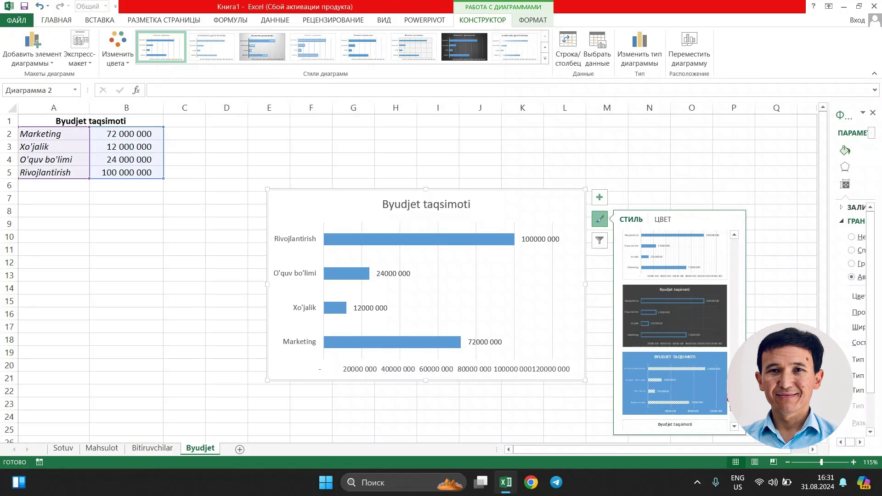
left_click(665, 305)
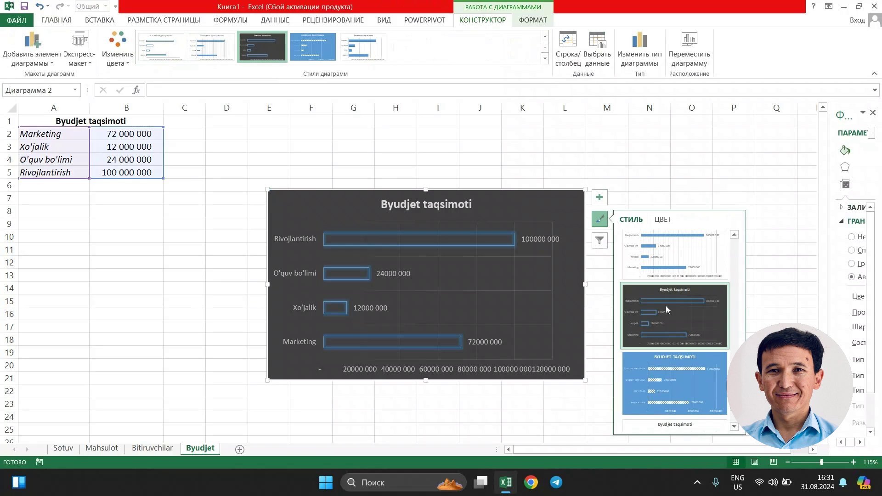
left_click(668, 374)
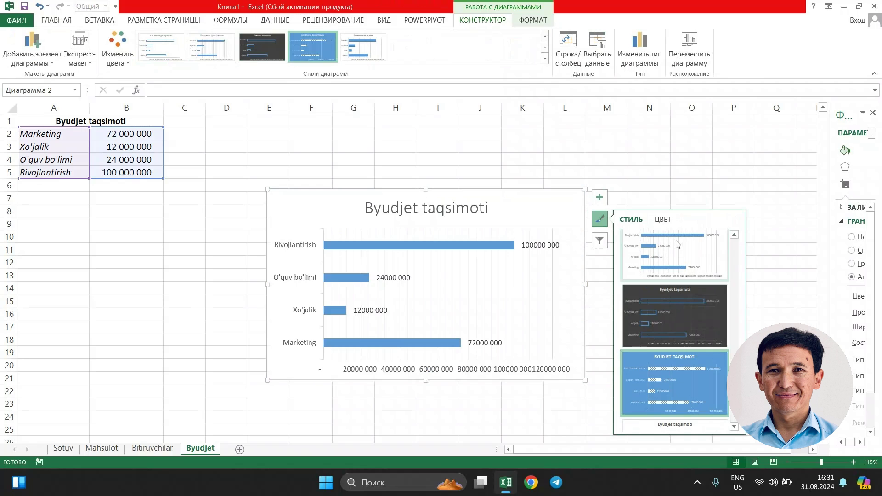
left_click(676, 244)
left_click(660, 181)
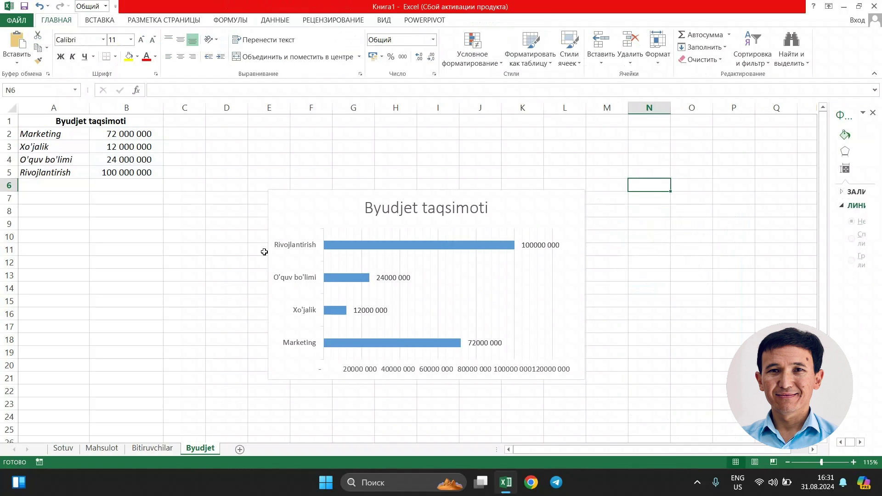
Review the finished charts on the Sotuv, Mahsulot and Bitiruvchilar sheets and return to the Byudjet sheet.
left_click(62, 448)
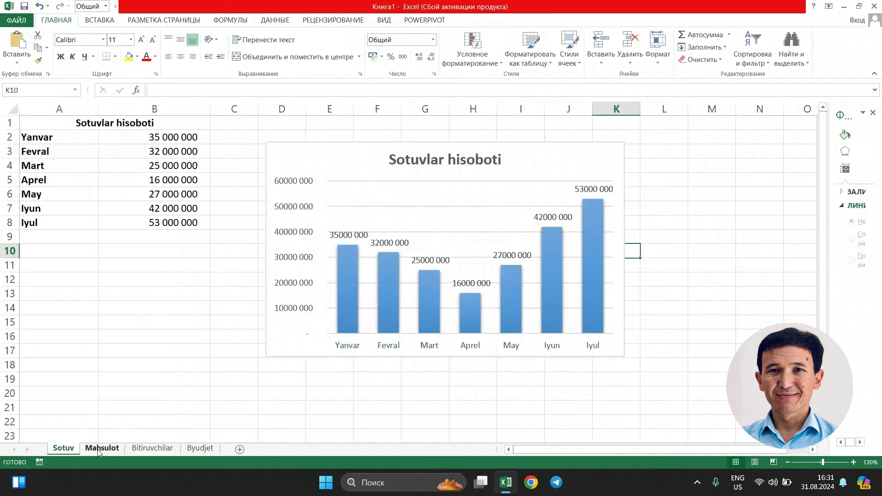
left_click(109, 449)
left_click(152, 449)
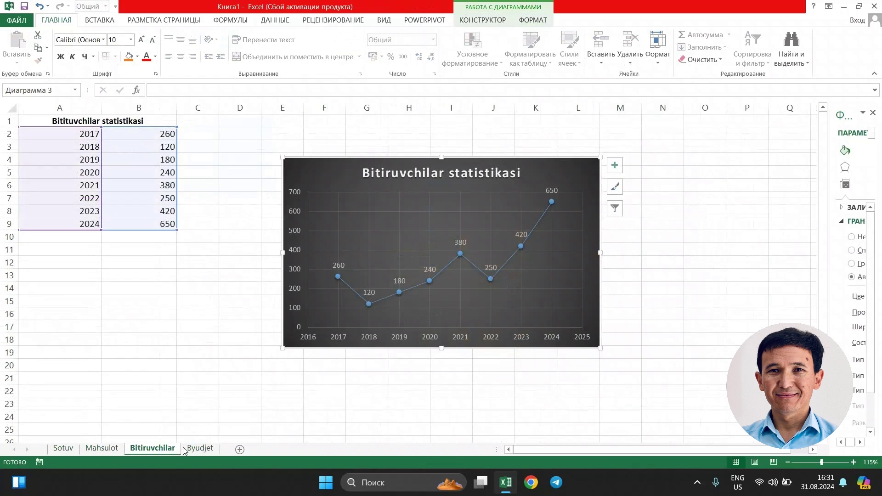
left_click(190, 450)
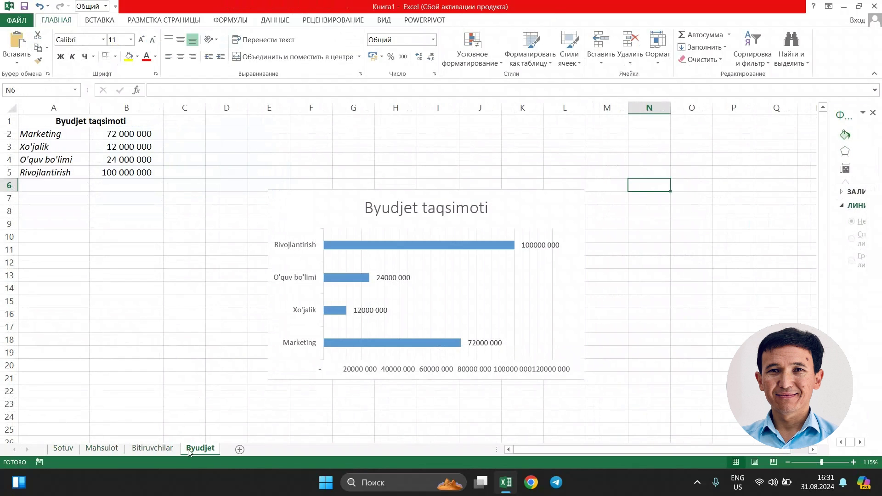